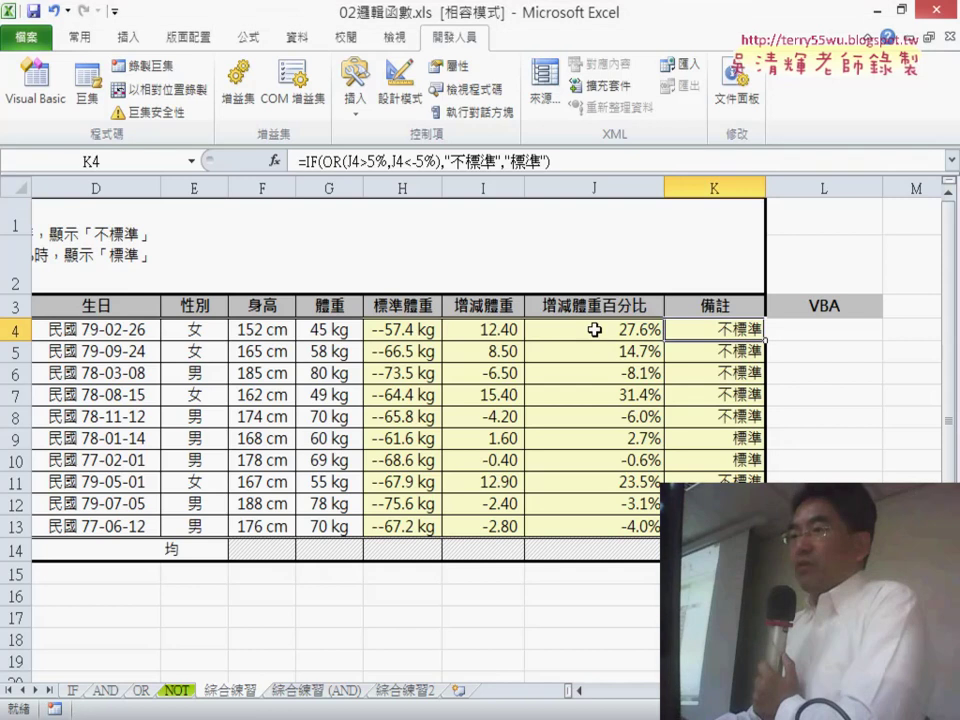
# Step: Delete the 不標準 result from K4's formula, leaving the IF's true value empty
pyautogui.click(724, 336)
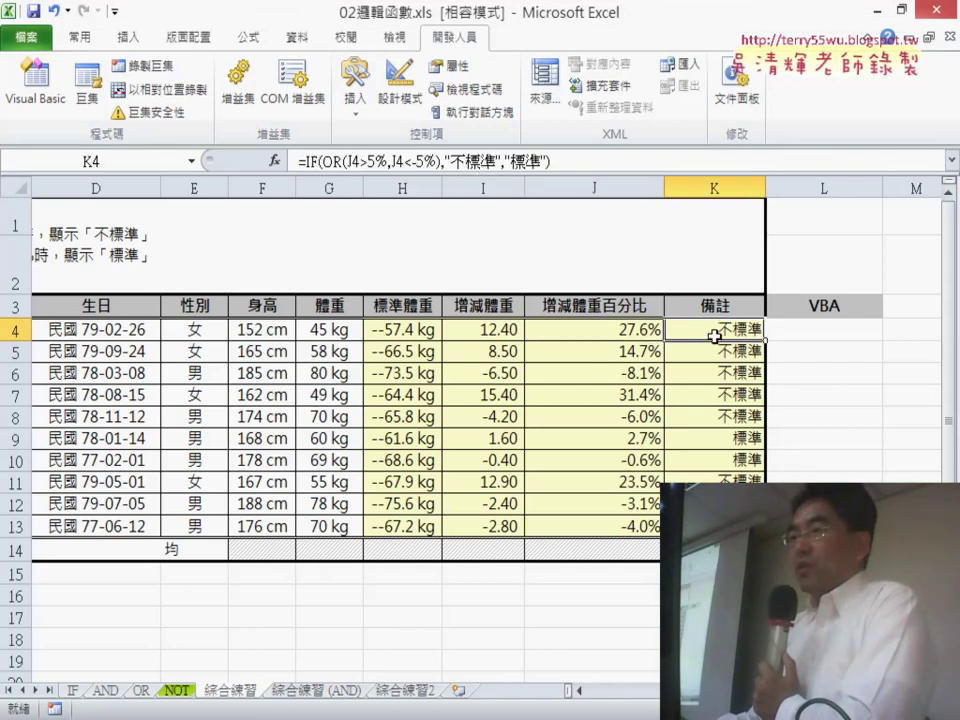
pyautogui.moveTo(451, 160); pyautogui.dragTo(467, 158)
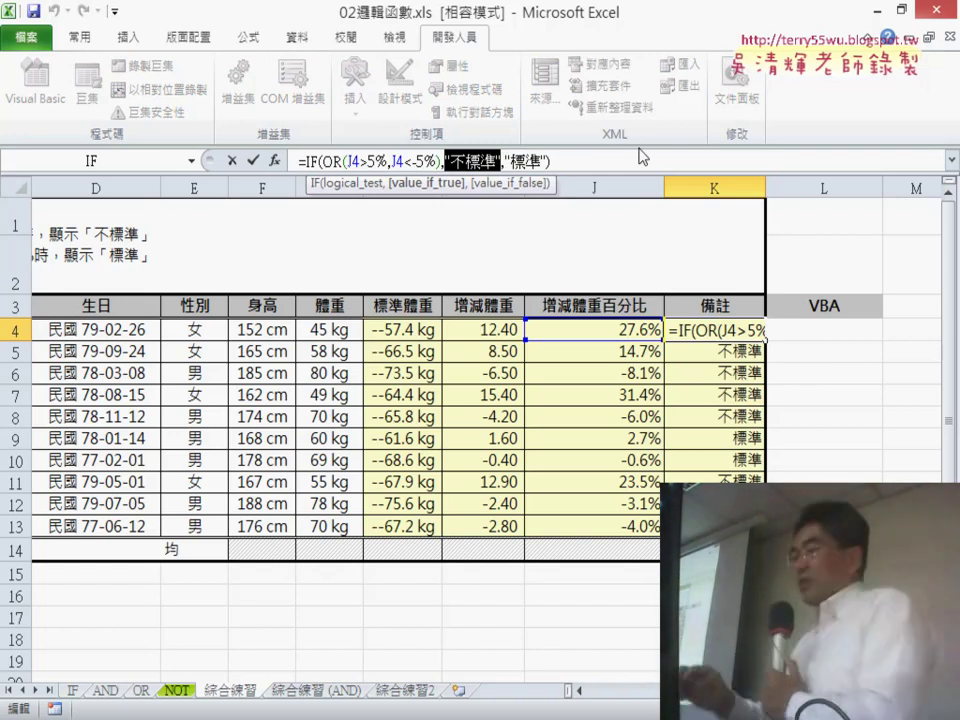
pyautogui.press('Delete')
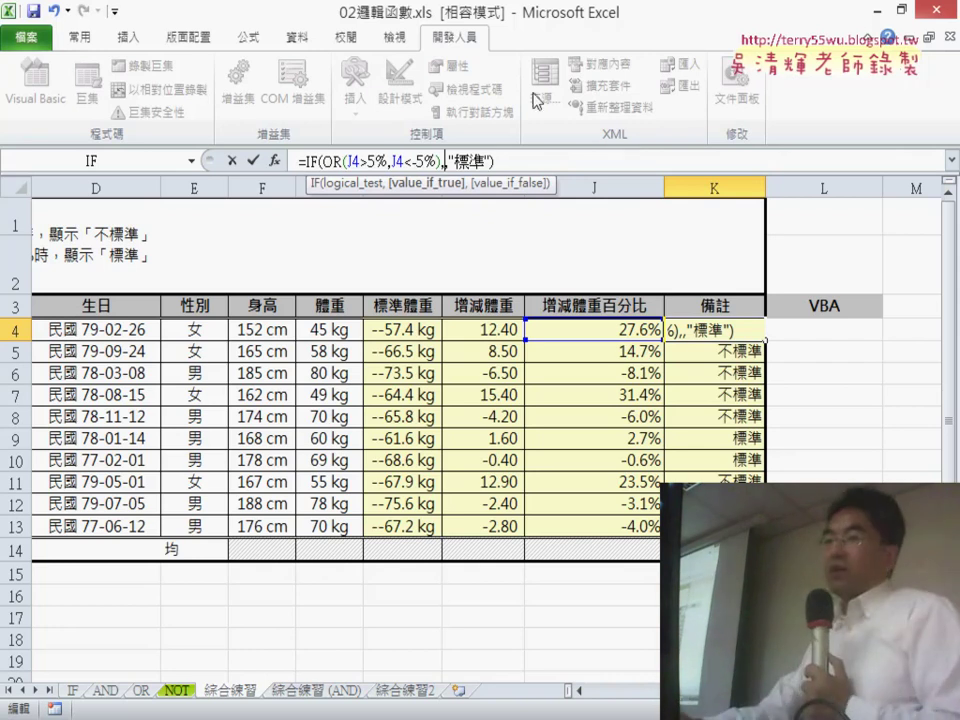
pyautogui.click(190, 162)
# Step: Insert a nested IF as K4's true value with the condition J4>5%
pyautogui.click(168, 184)
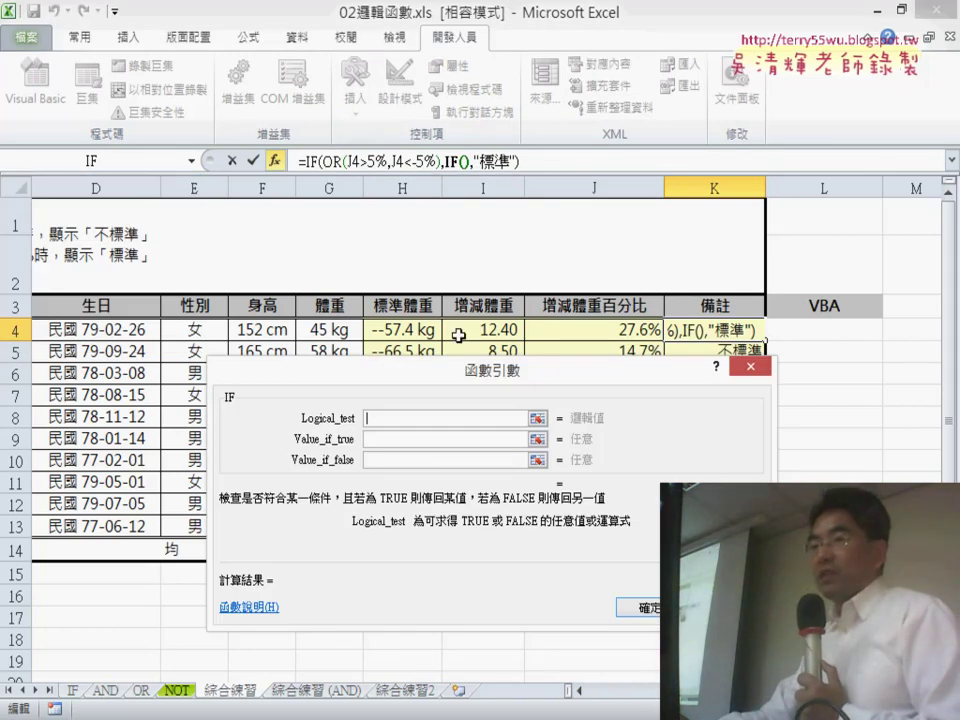
pyautogui.moveTo(458, 370); pyautogui.dragTo(382, 402)
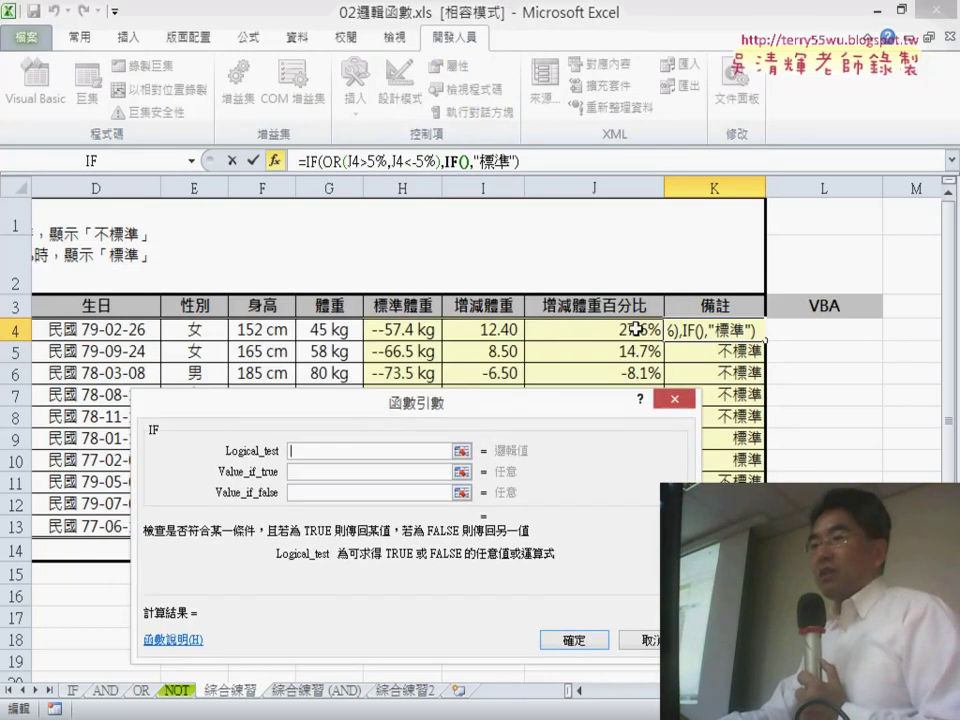
pyautogui.click(626, 329)
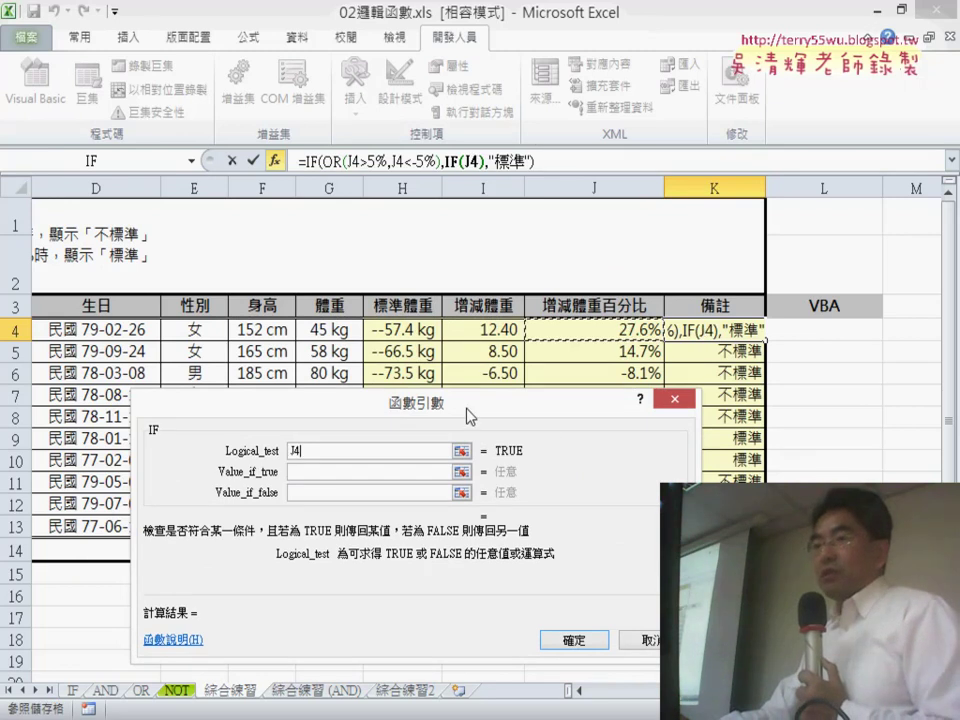
pyautogui.moveTo(538, 415); pyautogui.dragTo(578, 268)
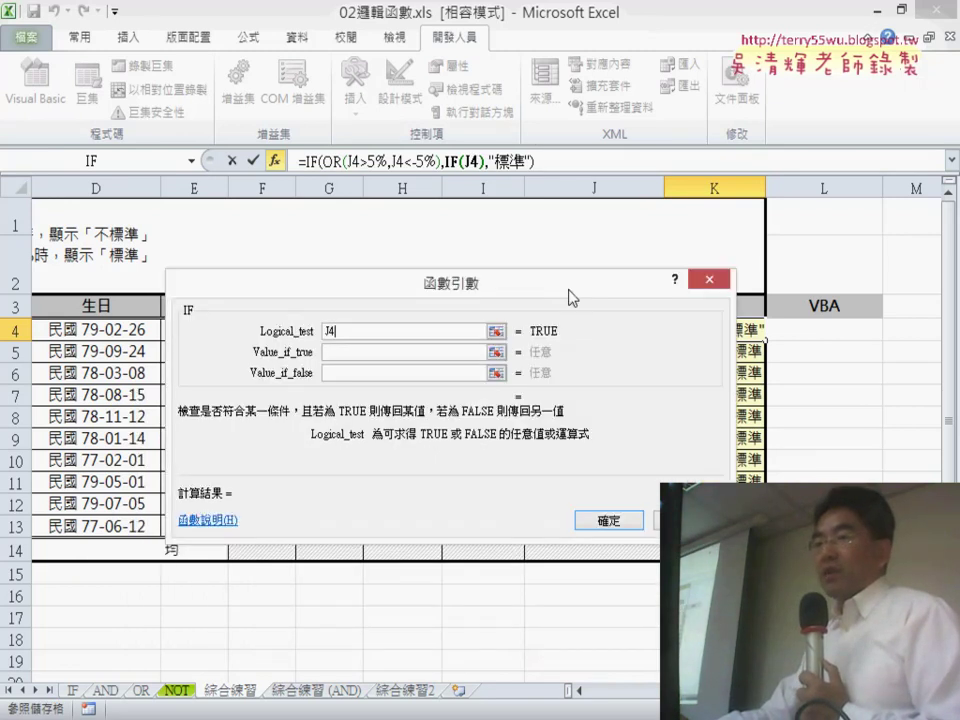
pyautogui.click(470, 306)
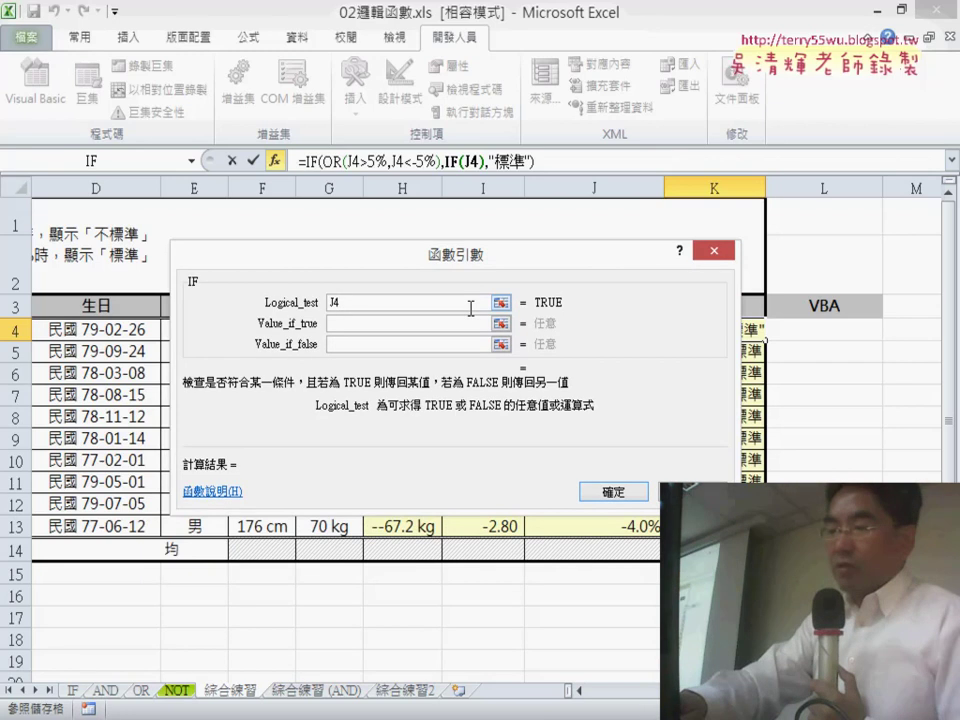
pyautogui.write('>5')
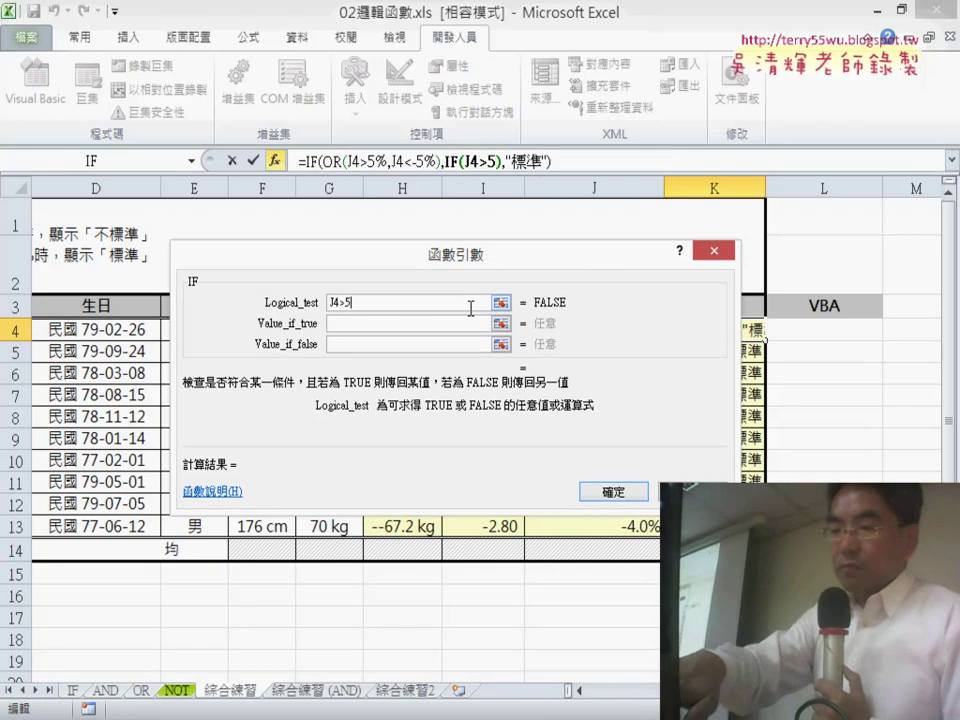
pyautogui.write('%')
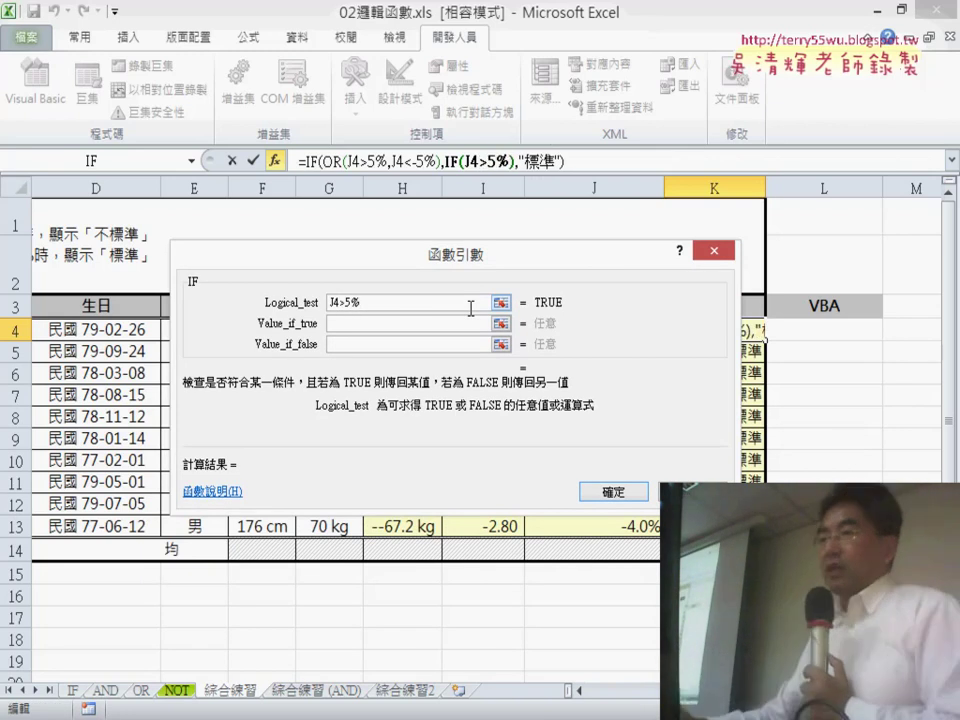
# Step: Give the nested IF the results "過瘦" when true and "過胖" when false
pyautogui.click(416, 325)
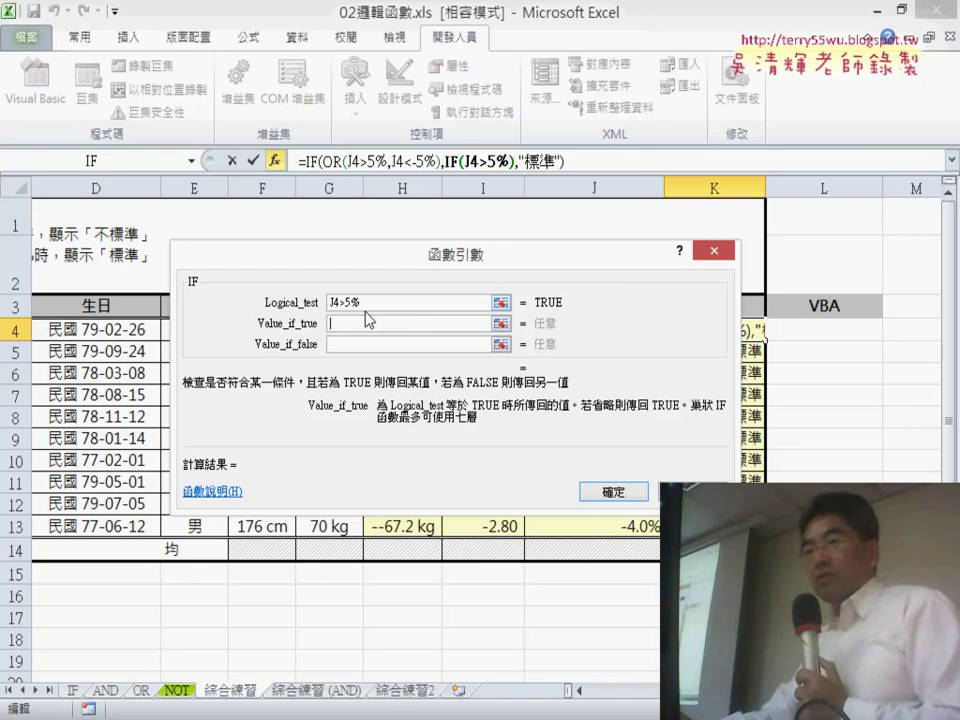
pyautogui.hotkey('shift', 'Tab')
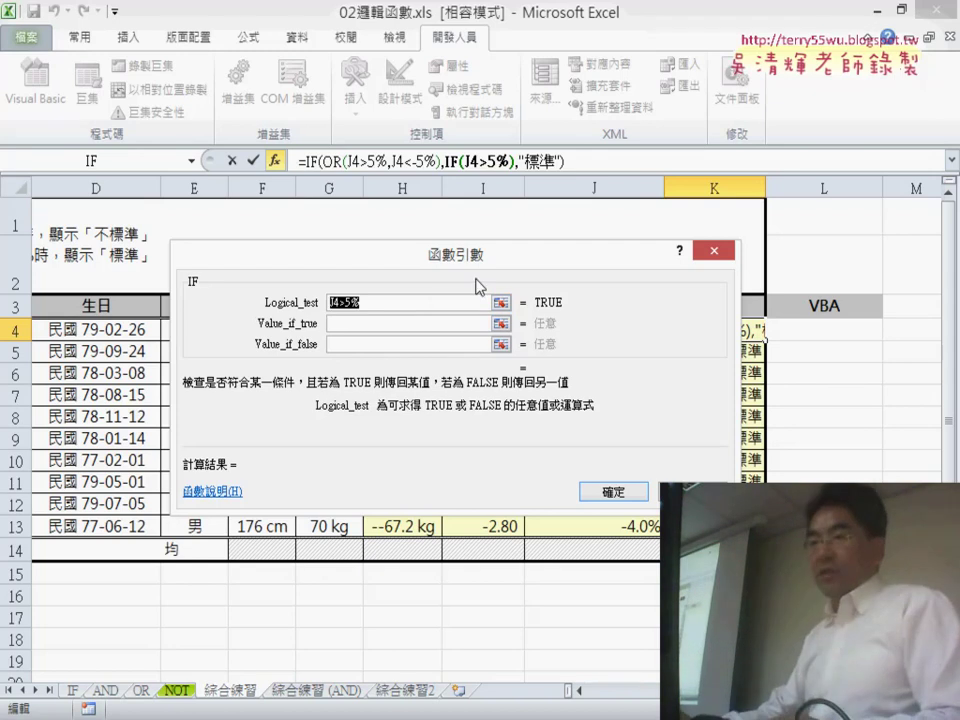
pyautogui.click(404, 324)
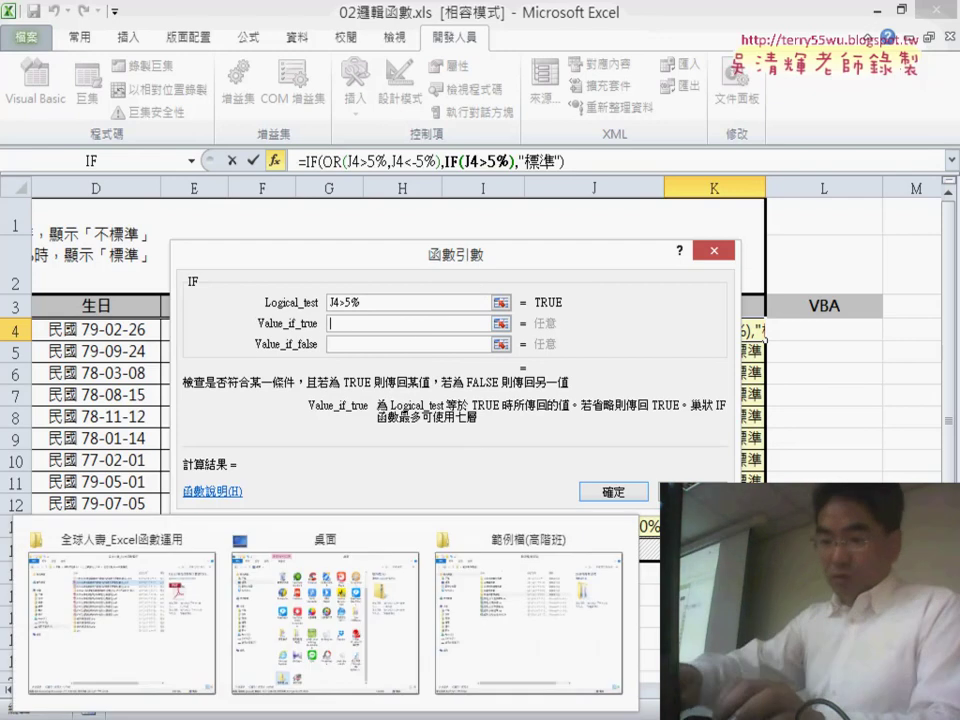
pyautogui.write('《ㄨ》')
pyautogui.write('過')
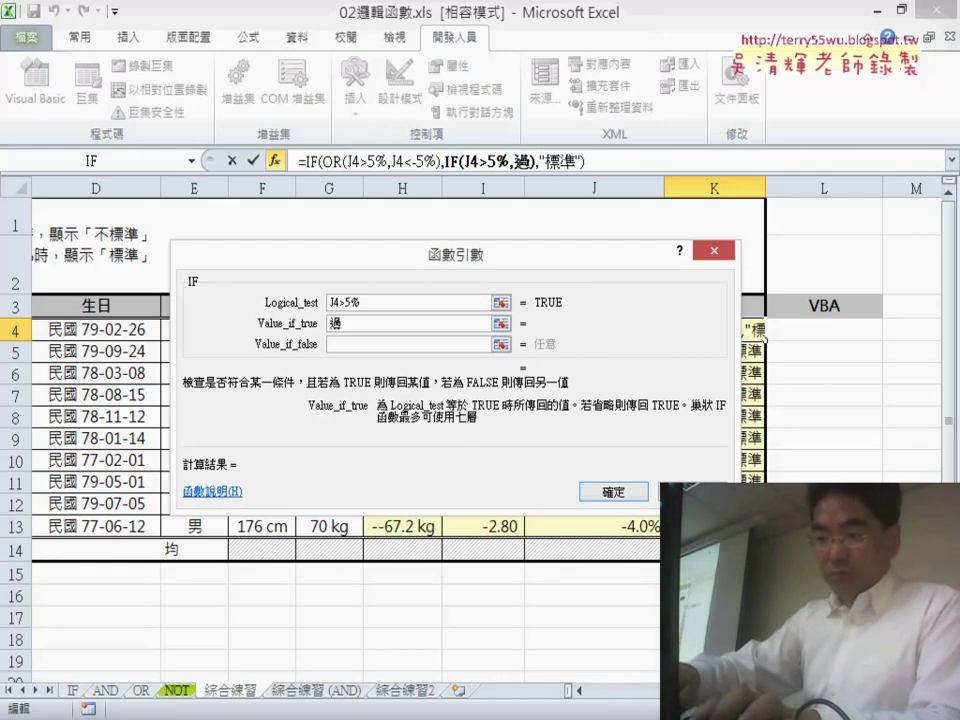
pyautogui.write('瘦')
pyautogui.press('Tab')
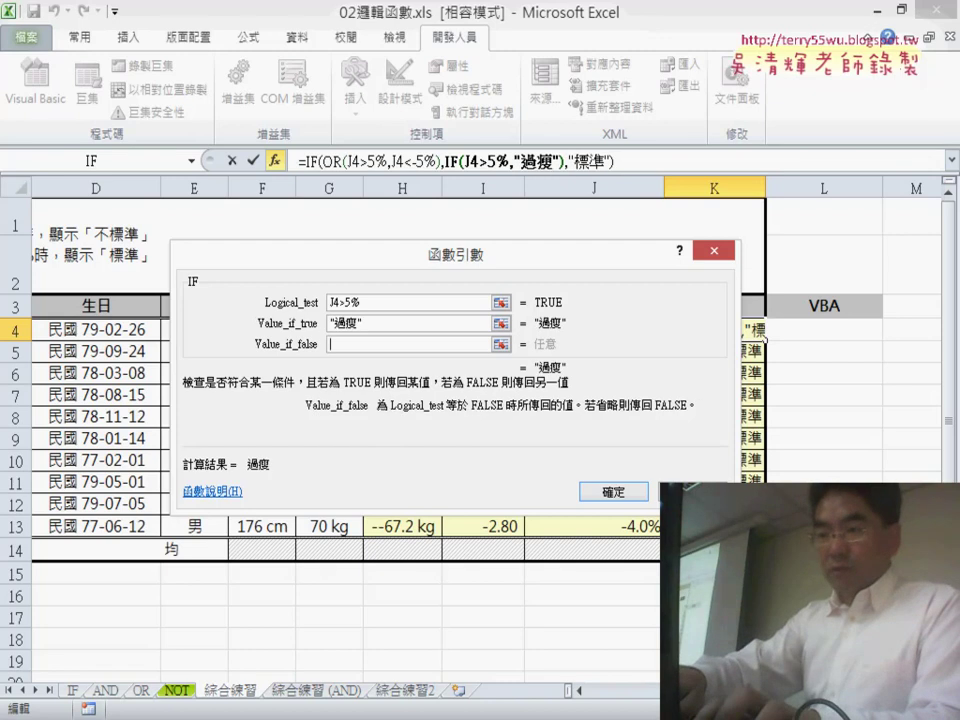
pyautogui.write('《ㄨ》過')
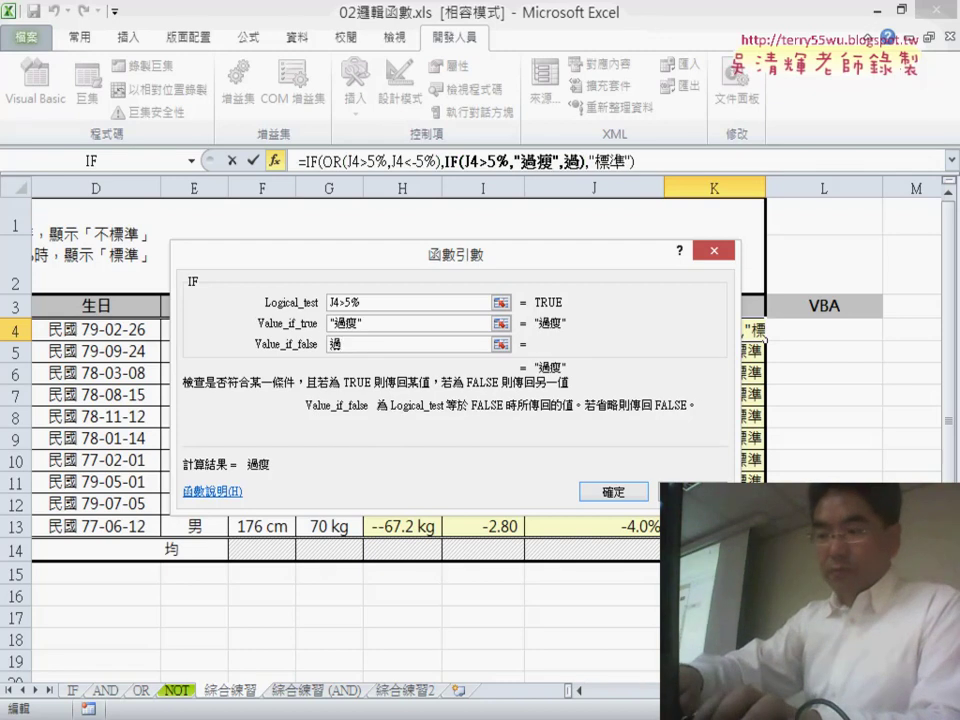
pyautogui.write('胖')
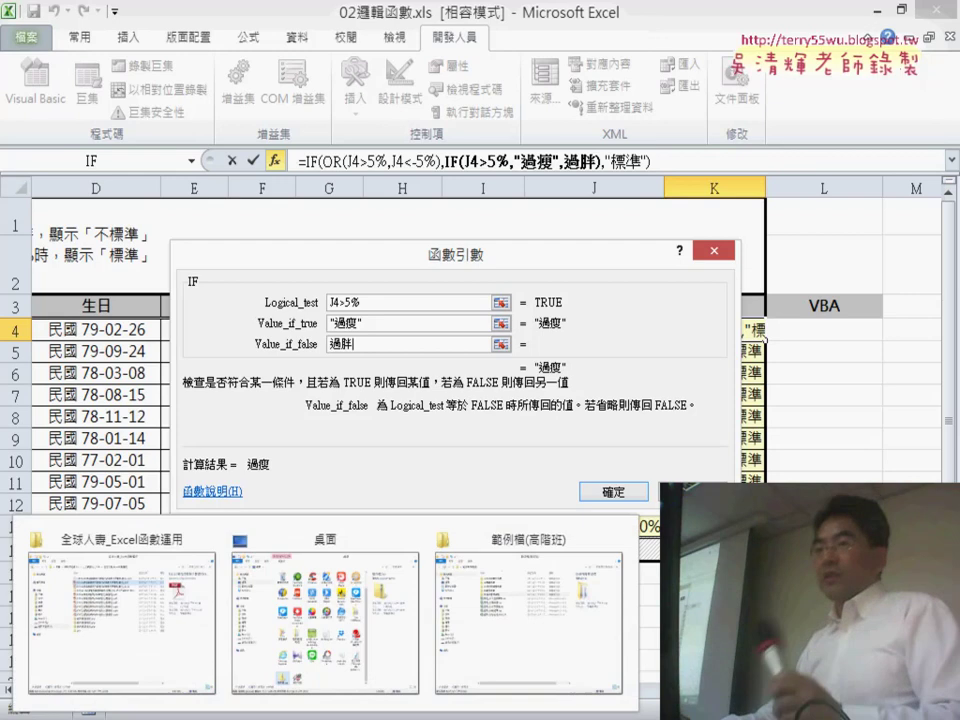
pyautogui.click(395, 324)
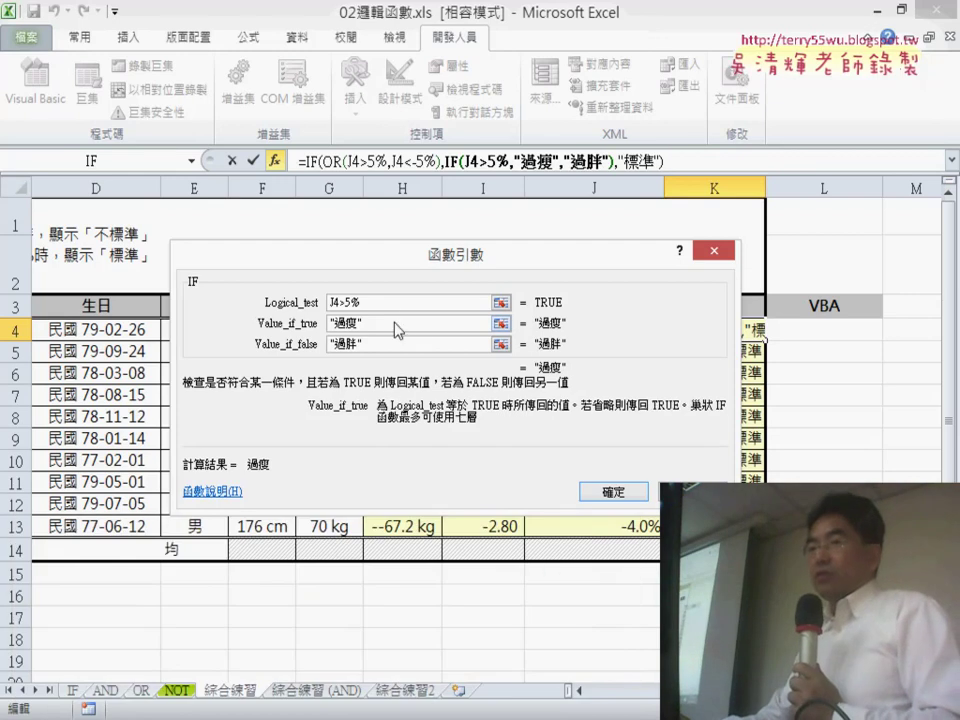
pyautogui.click(334, 305)
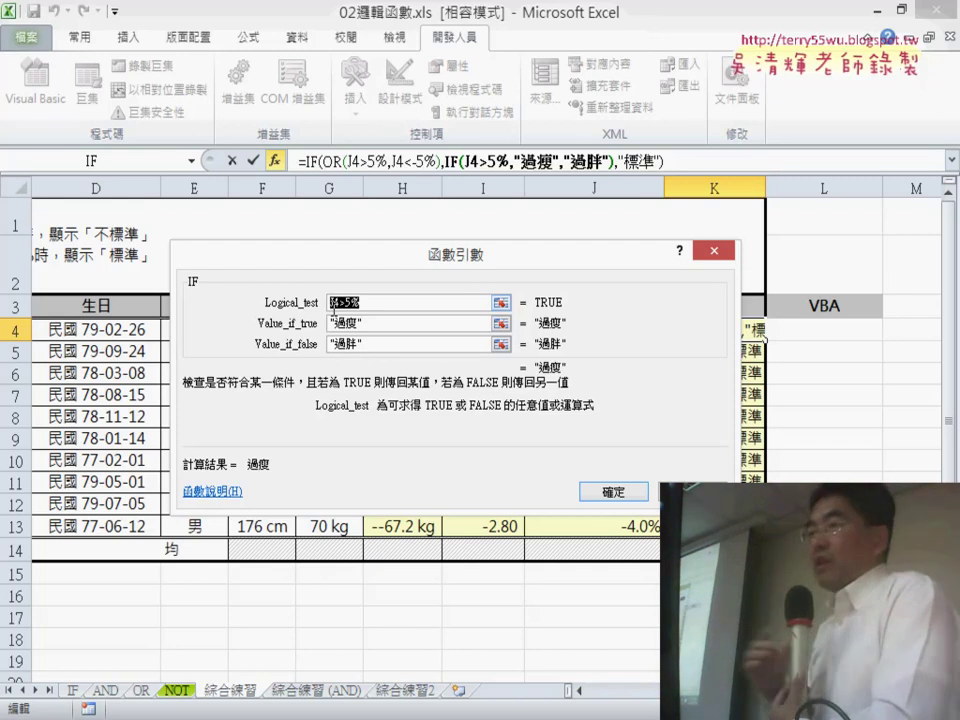
# Step: Confirm K4's nested IF, fill it down to K13, and compare J percentages with the remarks
pyautogui.click(612, 500)
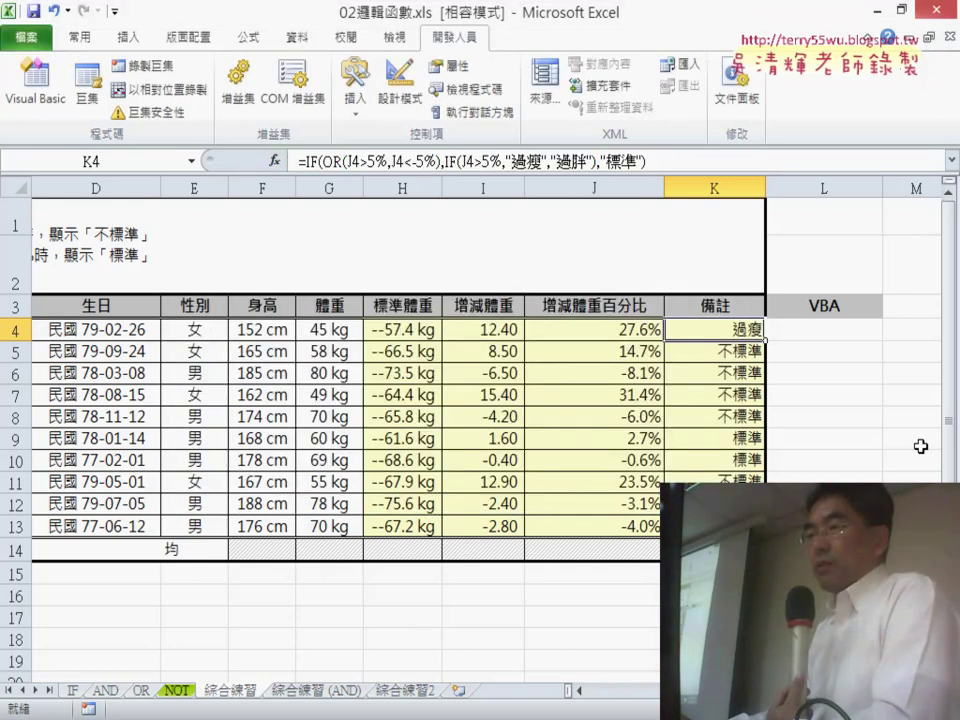
pyautogui.moveTo(764, 341)
pyautogui.mouseDown()
pyautogui.moveTo(772, 411)
pyautogui.moveTo(764, 536)
pyautogui.mouseUp()
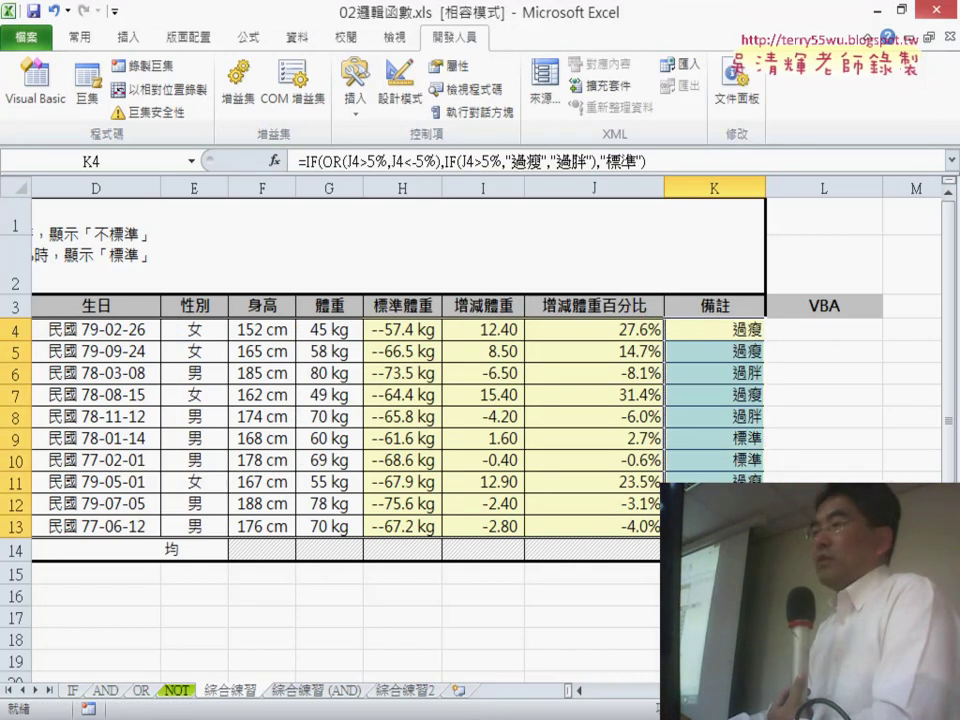
pyautogui.click(739, 376)
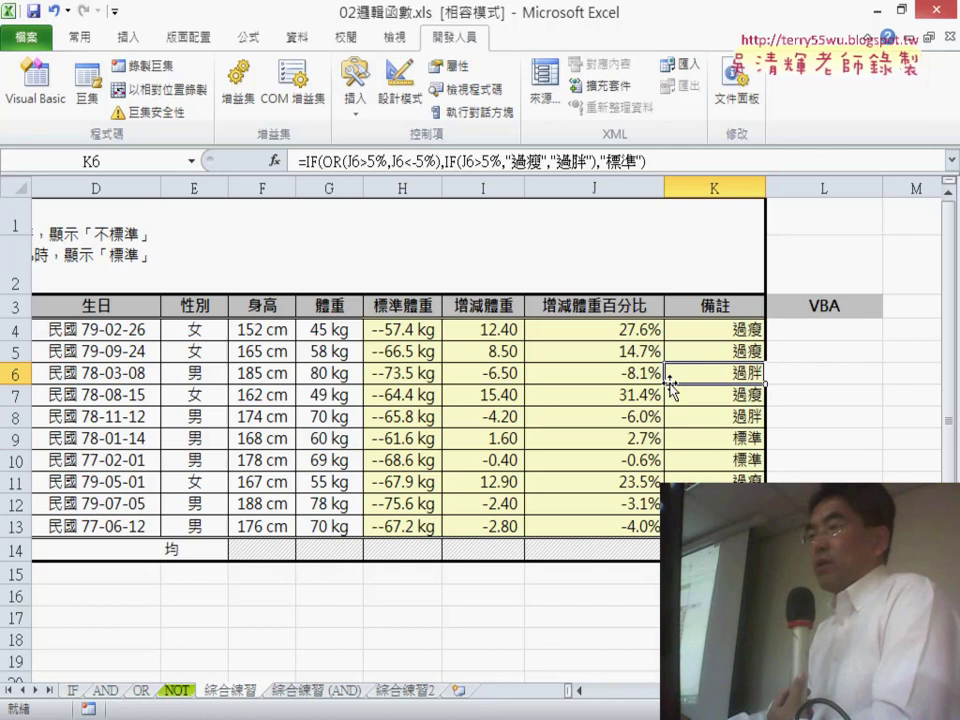
pyautogui.click(598, 380)
pyautogui.moveTo(578, 379)
pyautogui.mouseDown()
pyautogui.moveTo(702, 377)
pyautogui.moveTo(636, 421)
pyautogui.mouseUp()
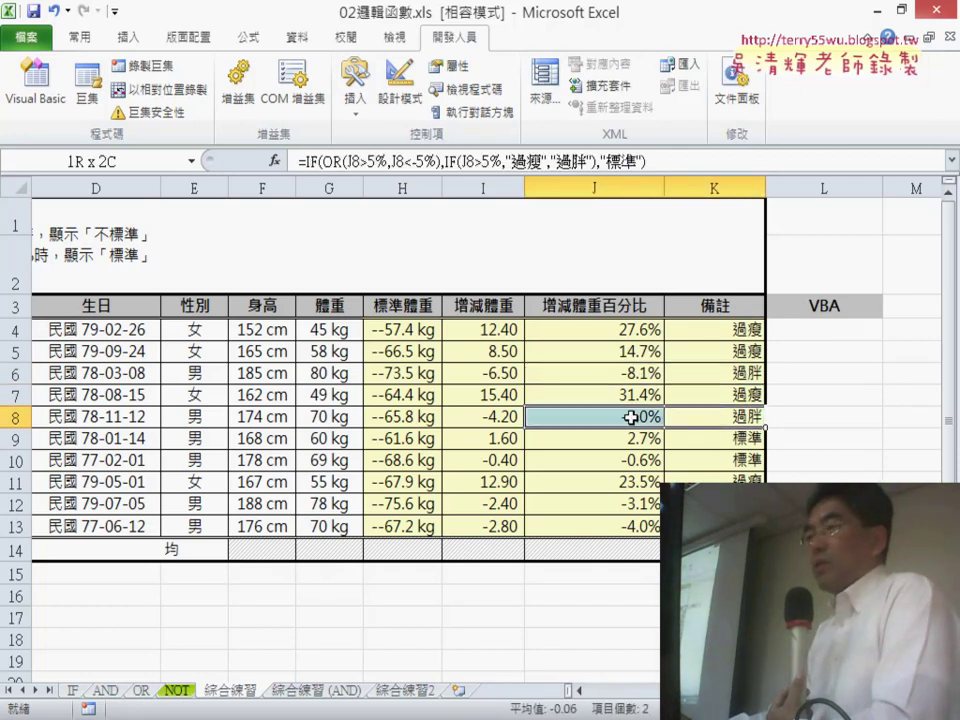
pyautogui.moveTo(579, 331); pyautogui.dragTo(733, 328)
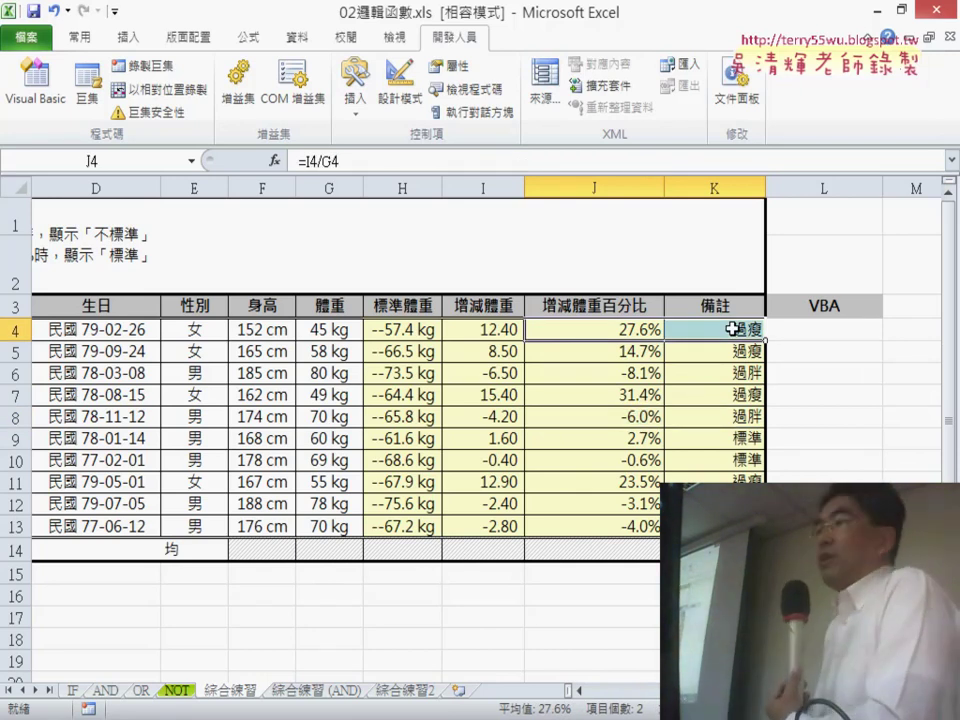
pyautogui.click(730, 328)
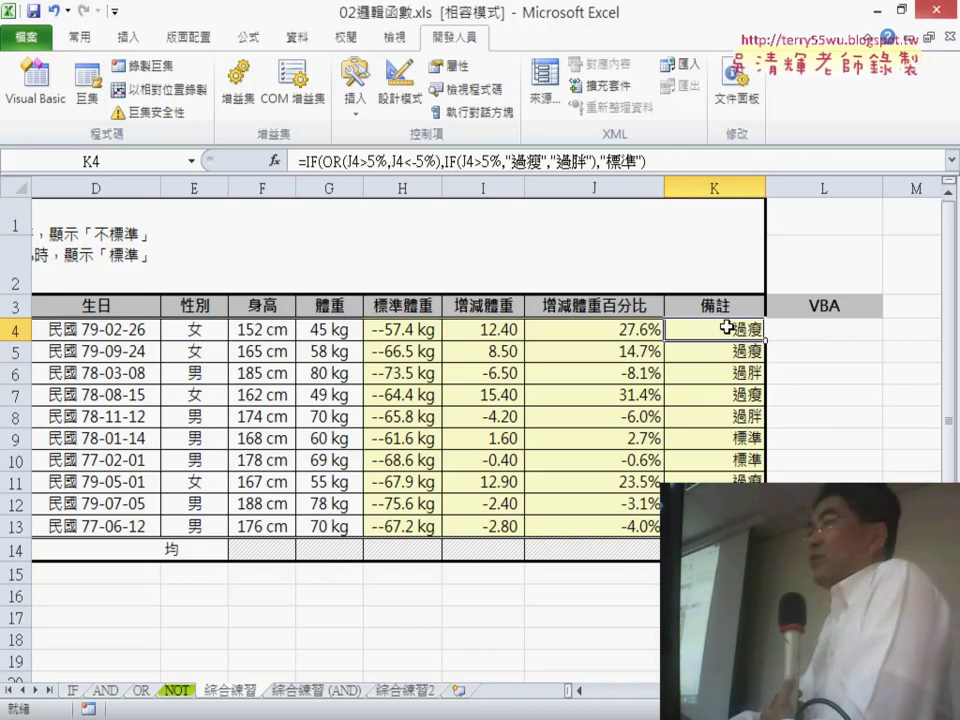
pyautogui.click(553, 162)
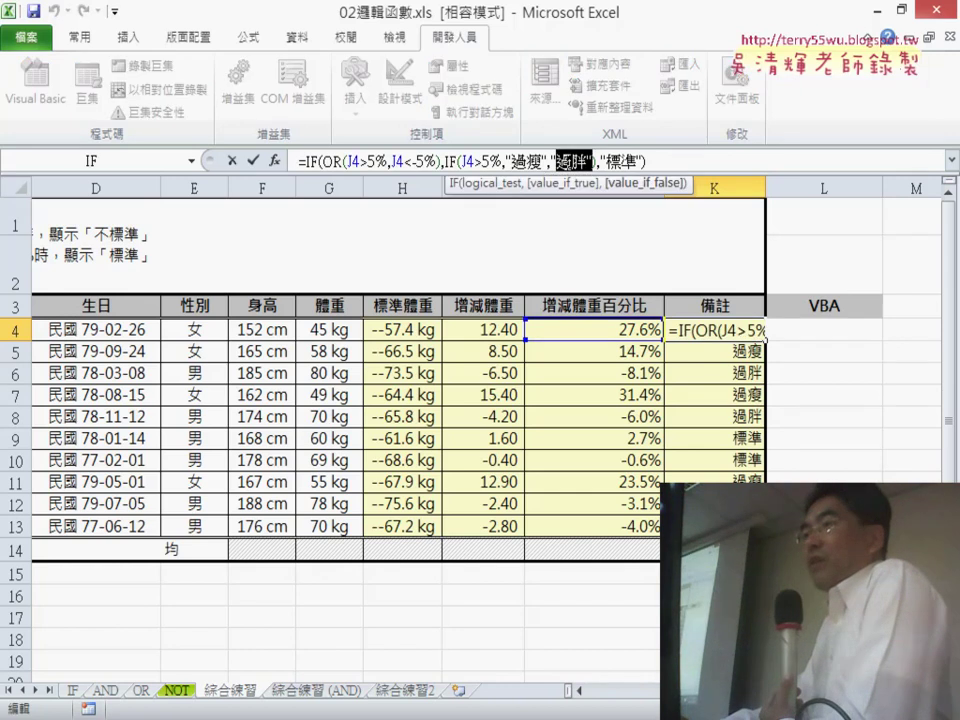
pyautogui.moveTo(570, 162); pyautogui.dragTo(590, 162)
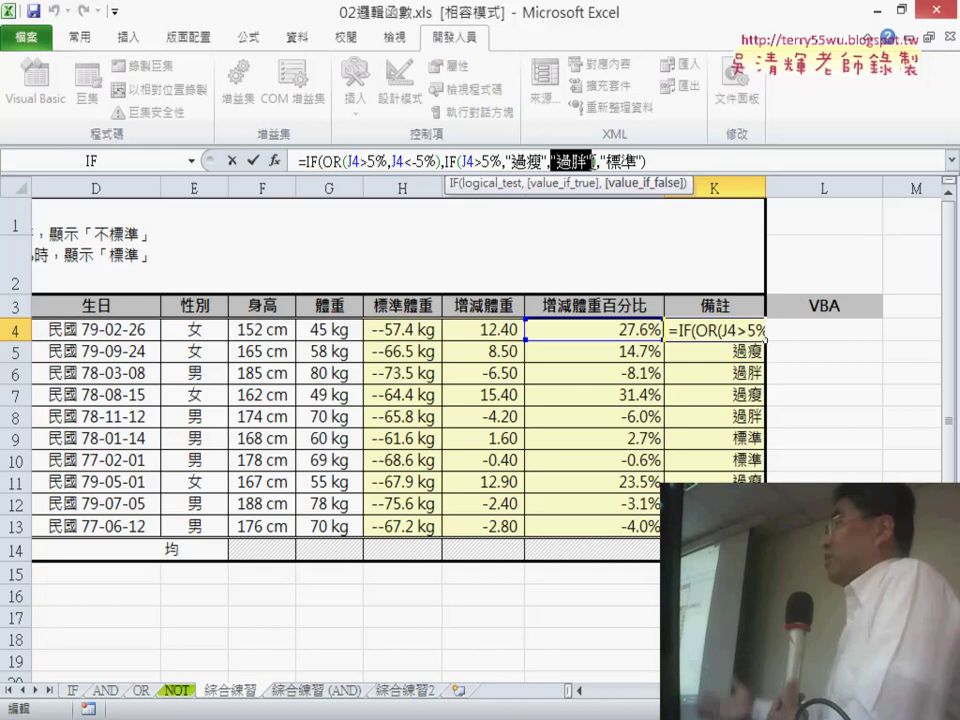
pyautogui.write(')')
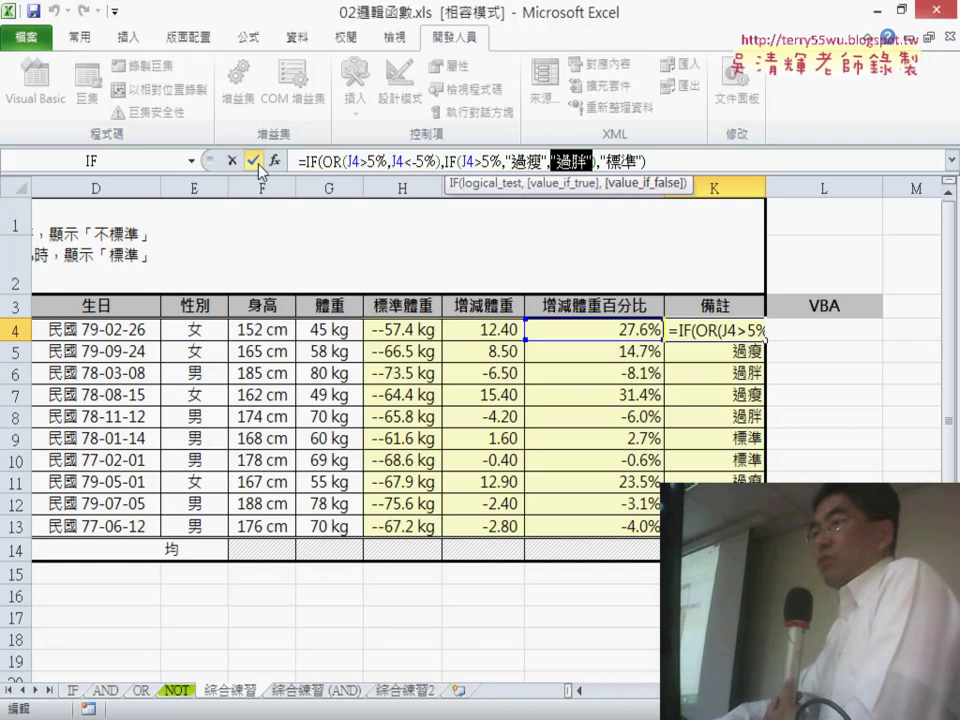
pyautogui.click(255, 161)
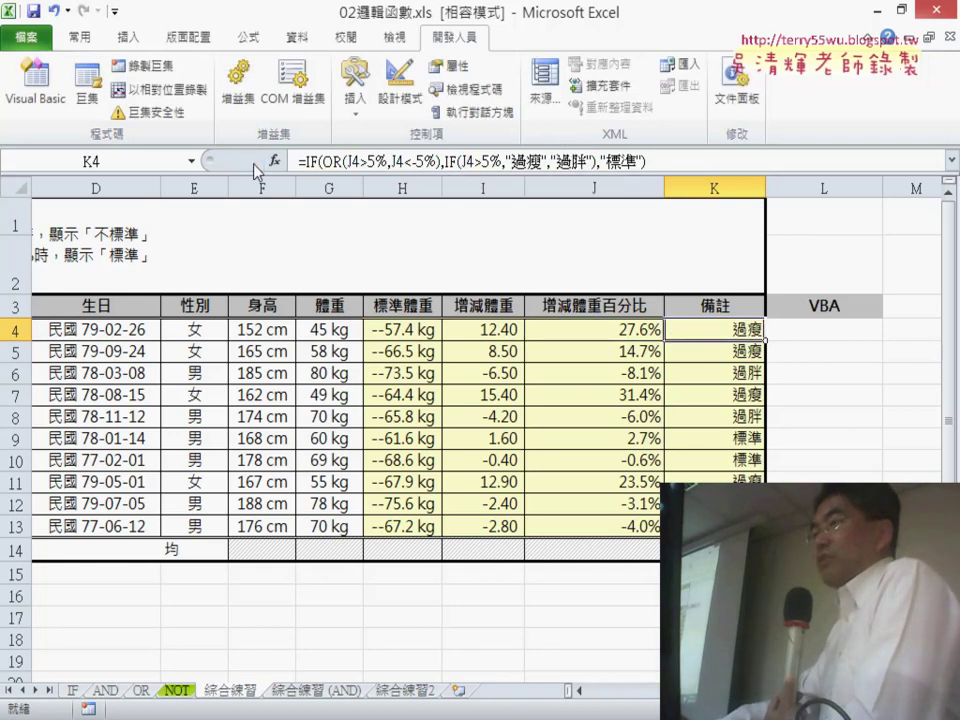
pyautogui.click(853, 337)
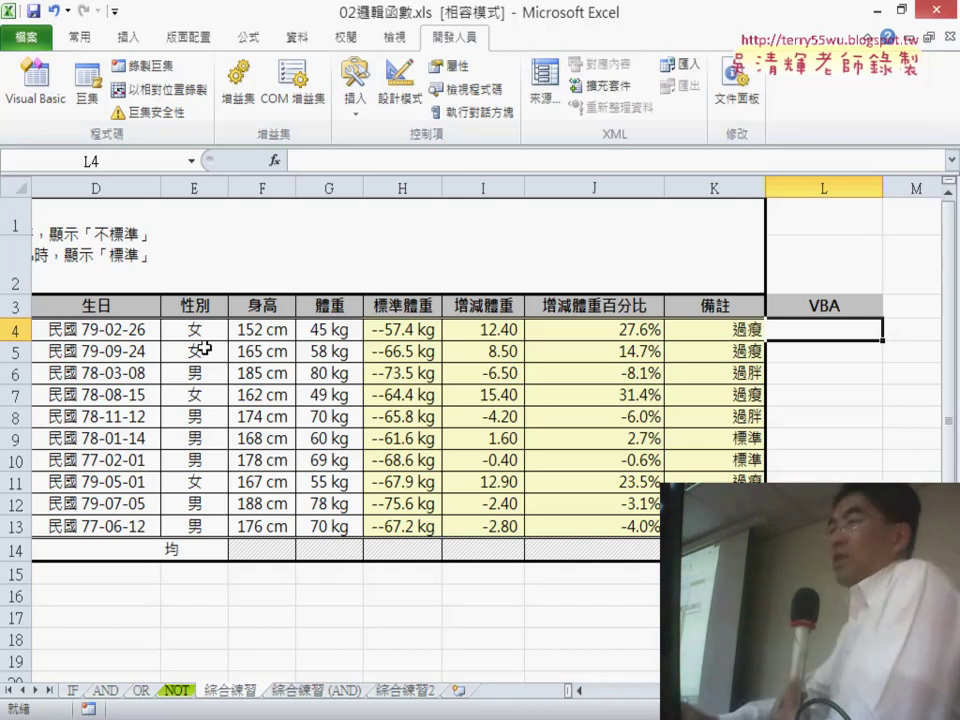
pyautogui.moveTo(20, 329); pyautogui.dragTo(22, 526)
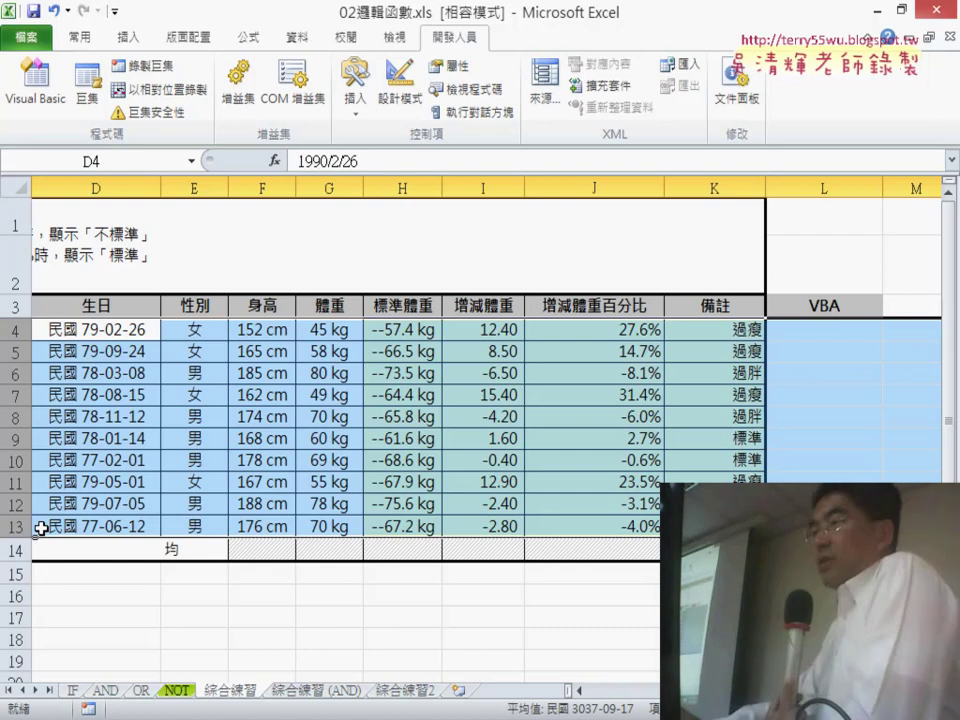
pyautogui.click(612, 331)
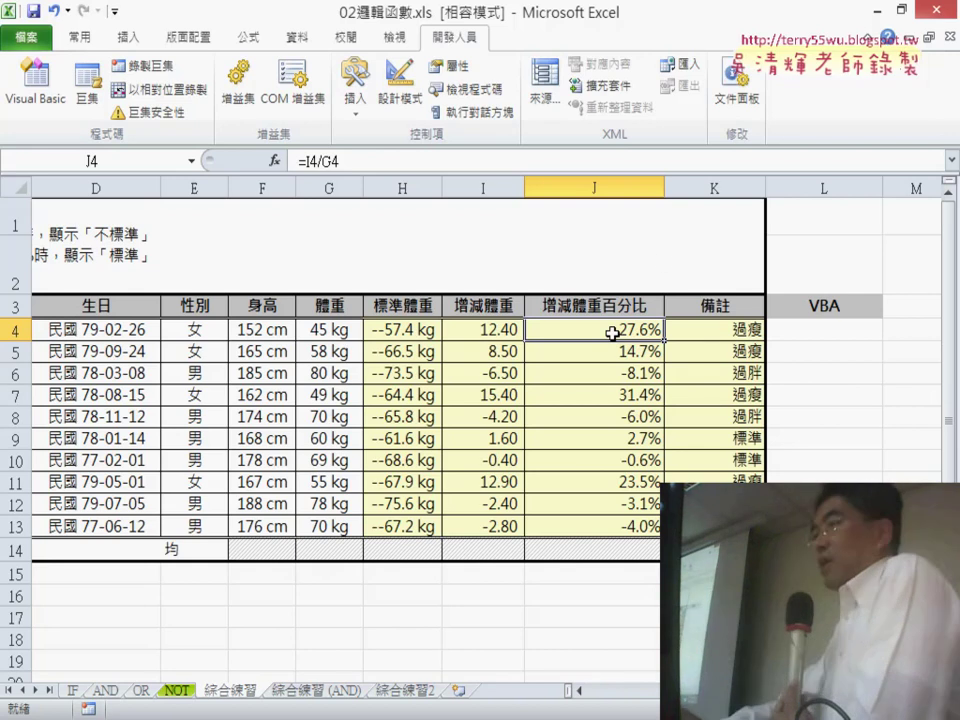
pyautogui.click(821, 328)
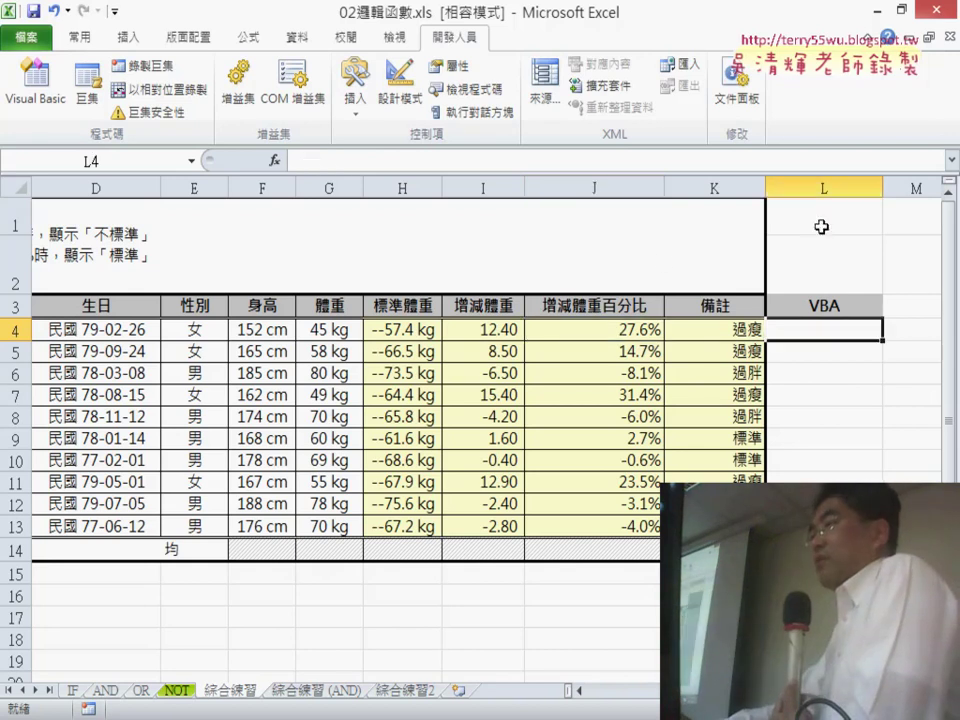
pyautogui.click(823, 184)
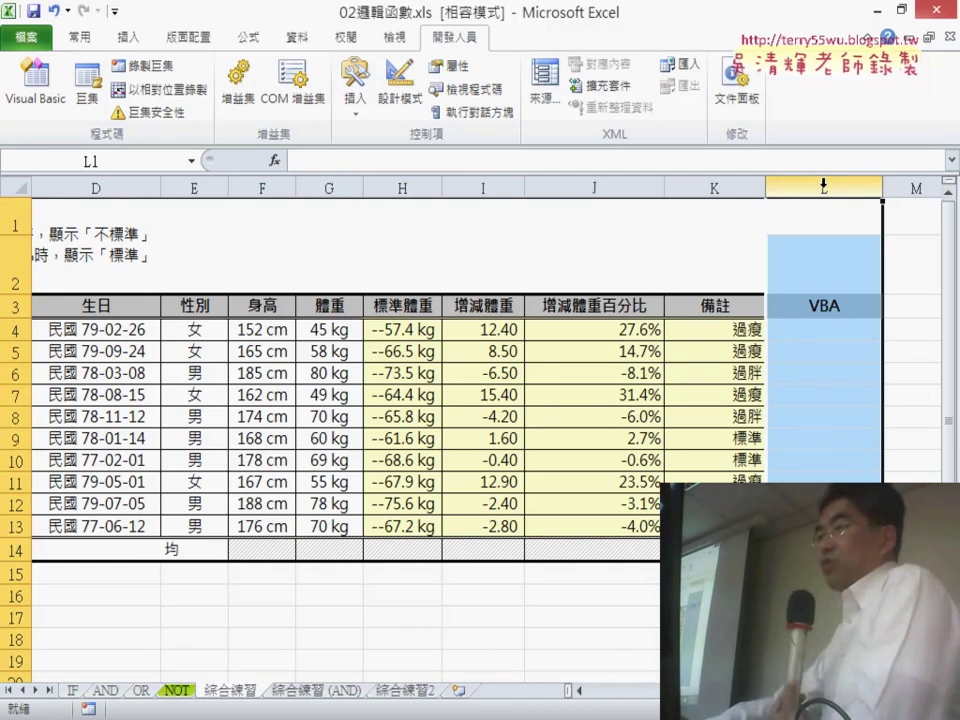
# Step: Open Module2 in the VBA editor and review the 清除 macro and the rows 4–13 loop
pyautogui.click(64, 100)
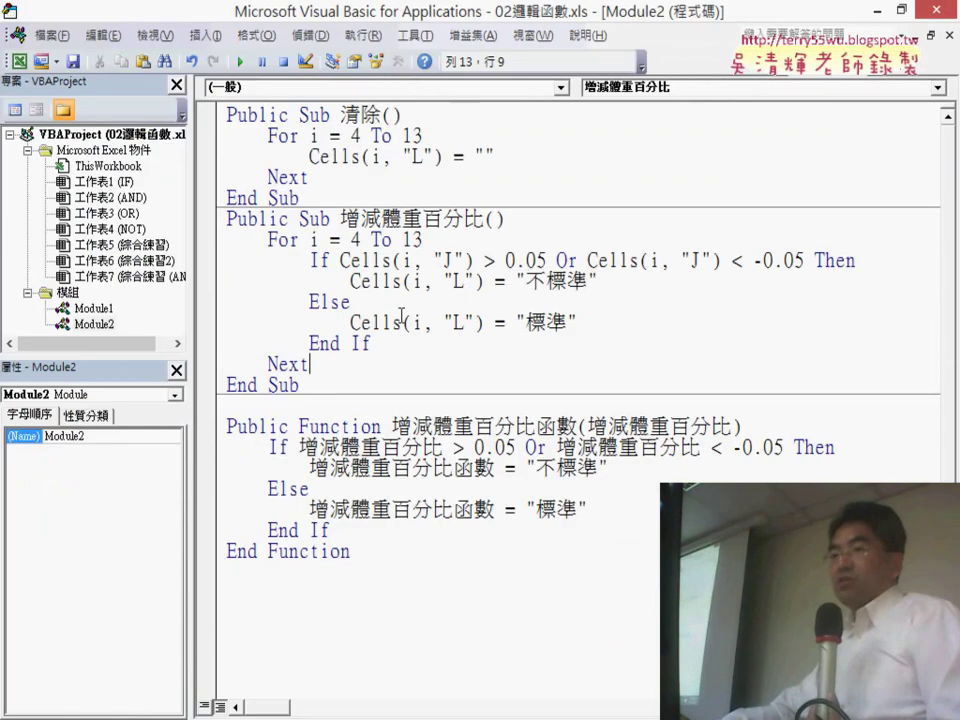
pyautogui.moveTo(191, 251); pyautogui.dragTo(97, 251)
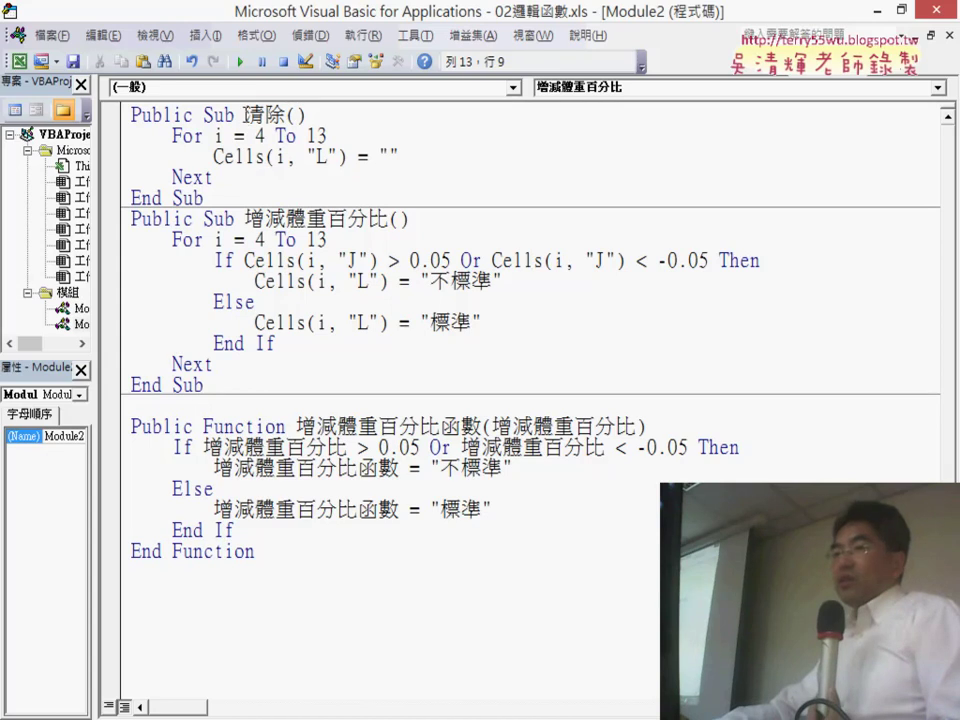
pyautogui.doubleClick(286, 115)
pyautogui.doubleClick(259, 135)
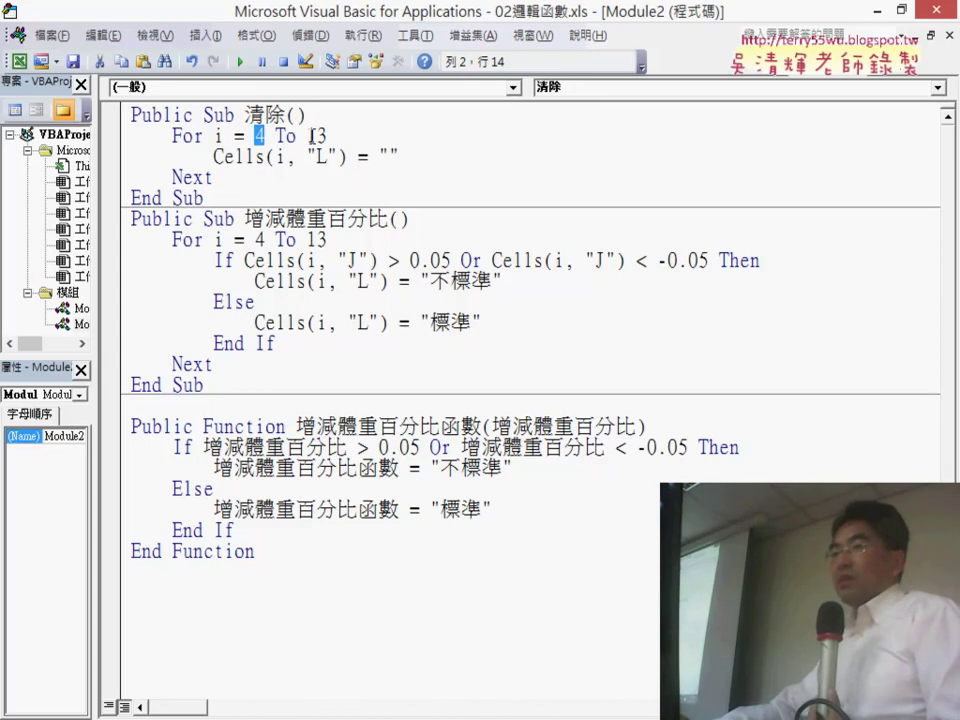
pyautogui.doubleClick(396, 155)
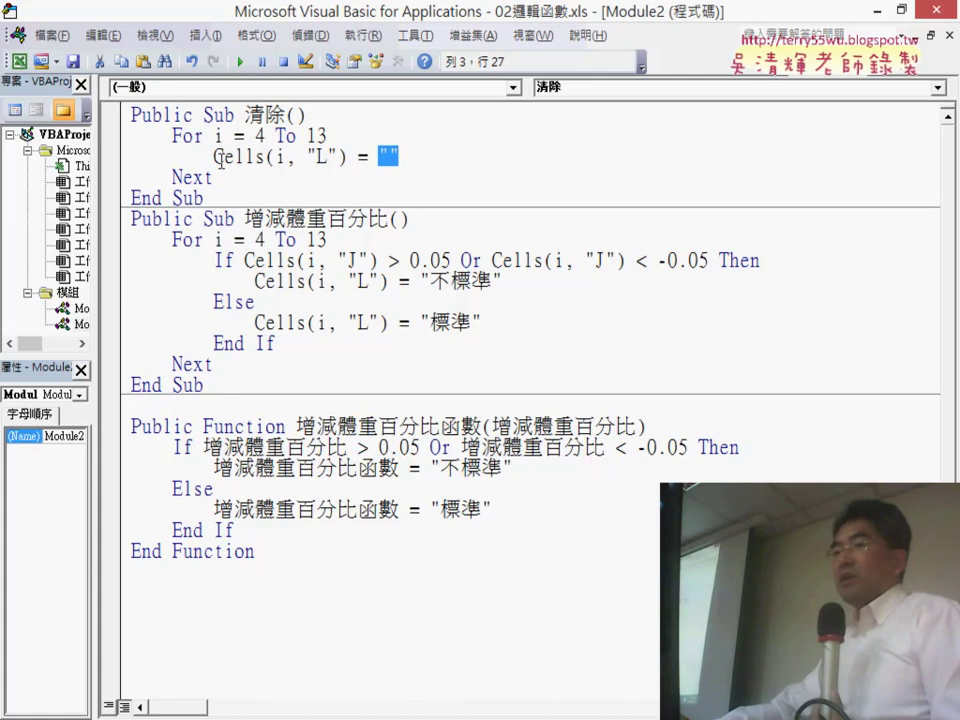
pyautogui.moveTo(215, 156); pyautogui.dragTo(347, 156)
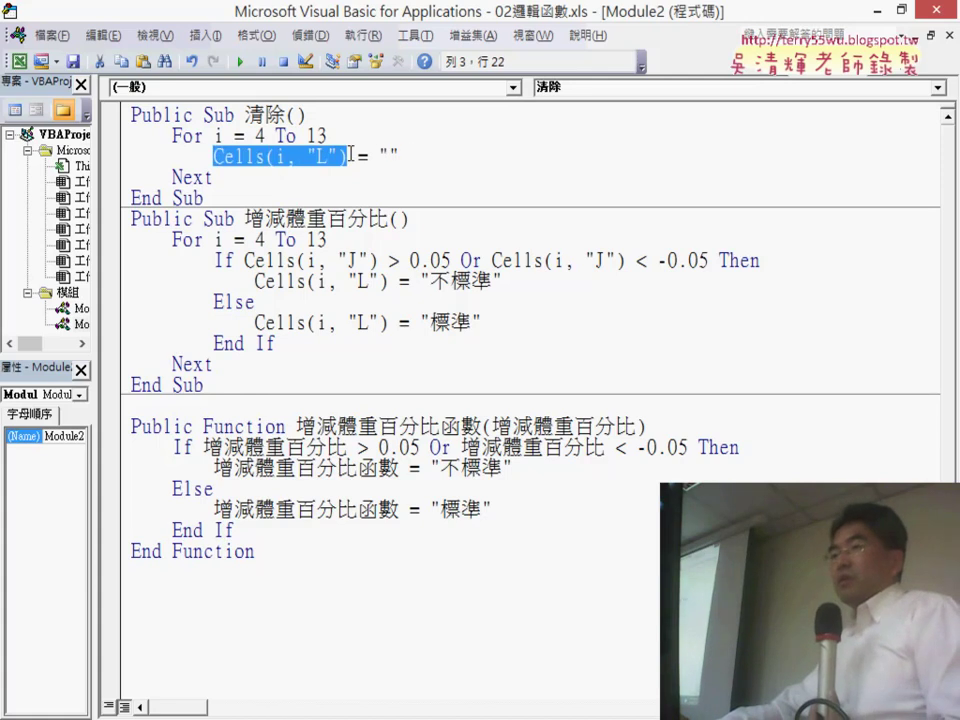
pyautogui.moveTo(245, 218); pyautogui.dragTo(390, 218)
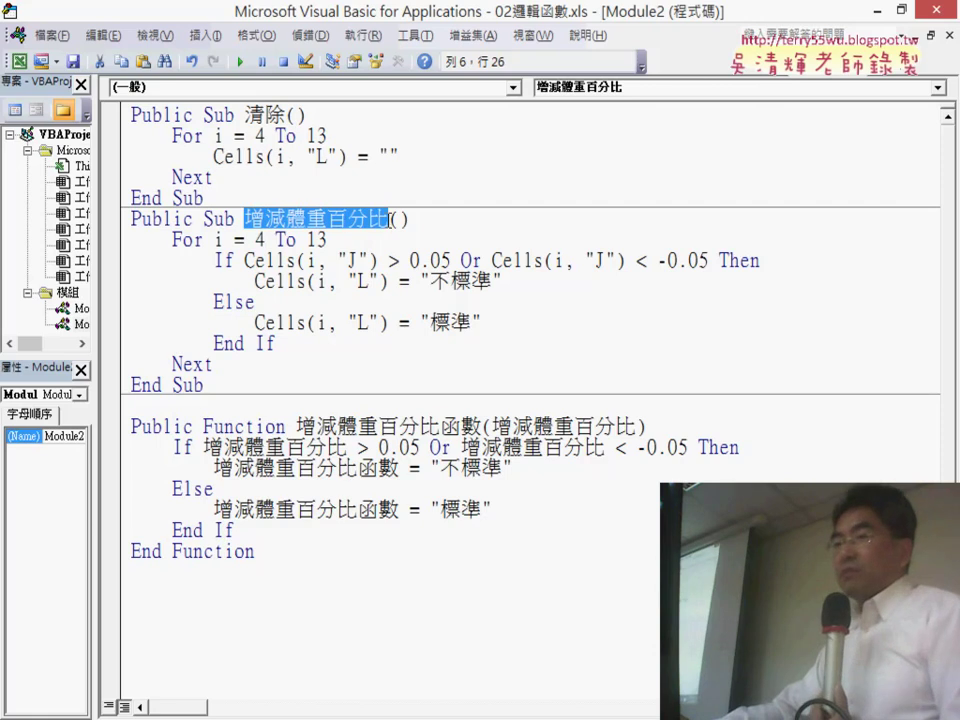
pyautogui.moveTo(172, 240); pyautogui.dragTo(328, 240)
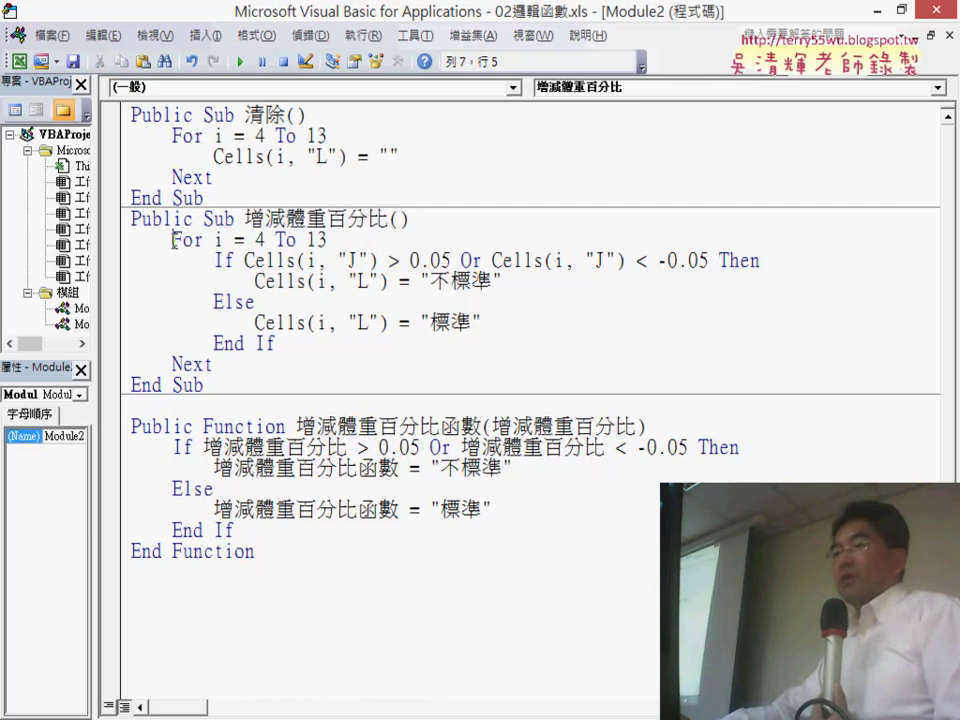
pyautogui.click(190, 363)
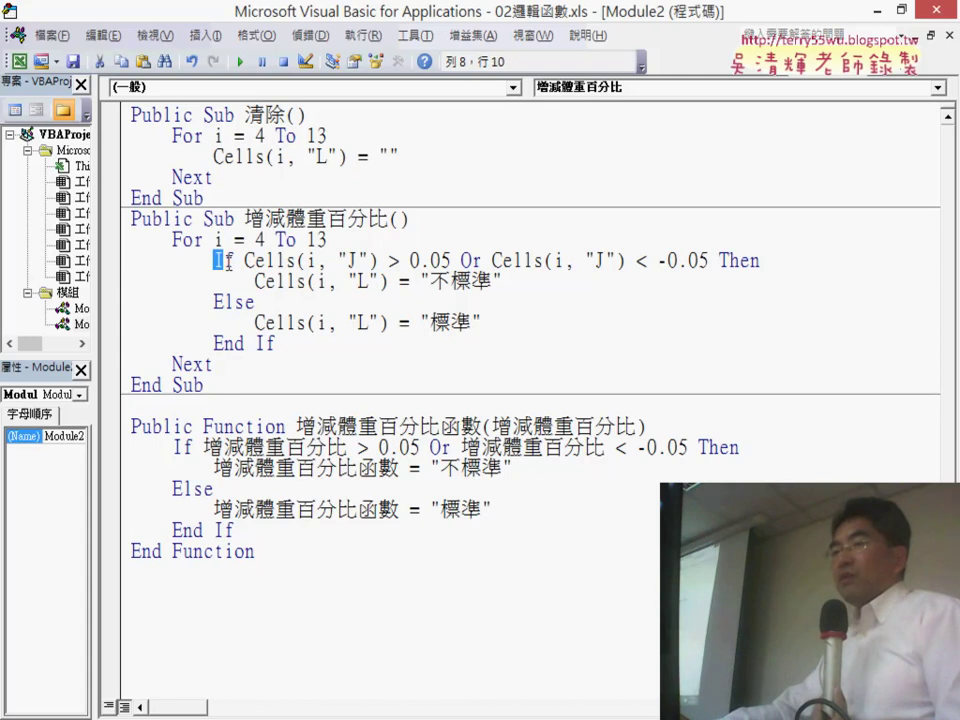
# Step: Walk through the If test: J > 0.05 Or J < -0.05 writes 不標準 to column L, else 標準
pyautogui.moveTo(243, 260); pyautogui.dragTo(378, 258)
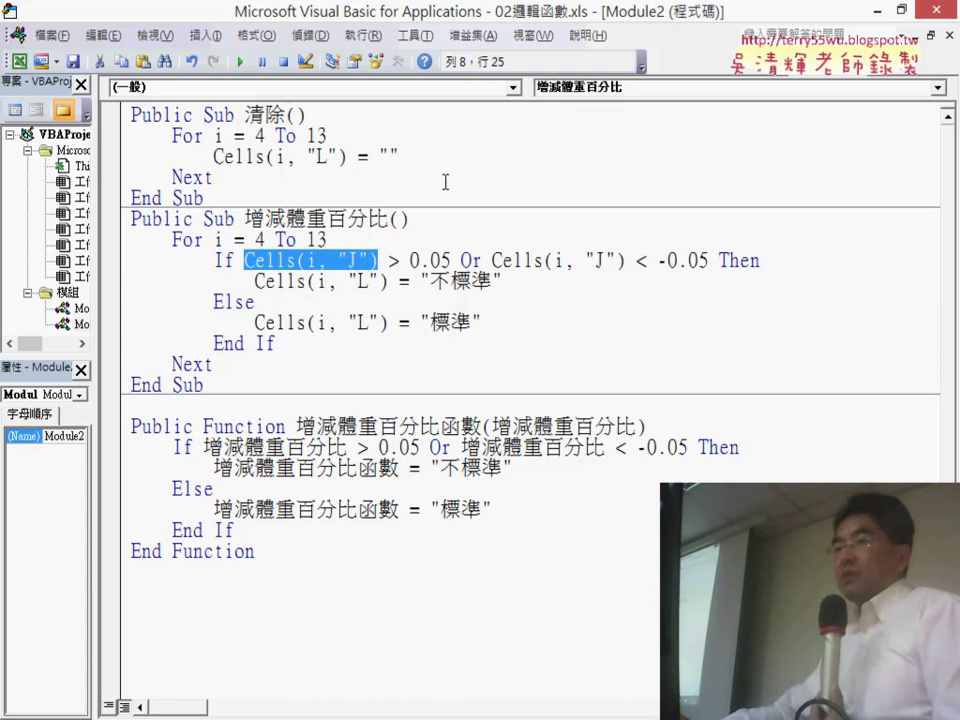
pyautogui.moveTo(409, 262); pyautogui.dragTo(451, 260)
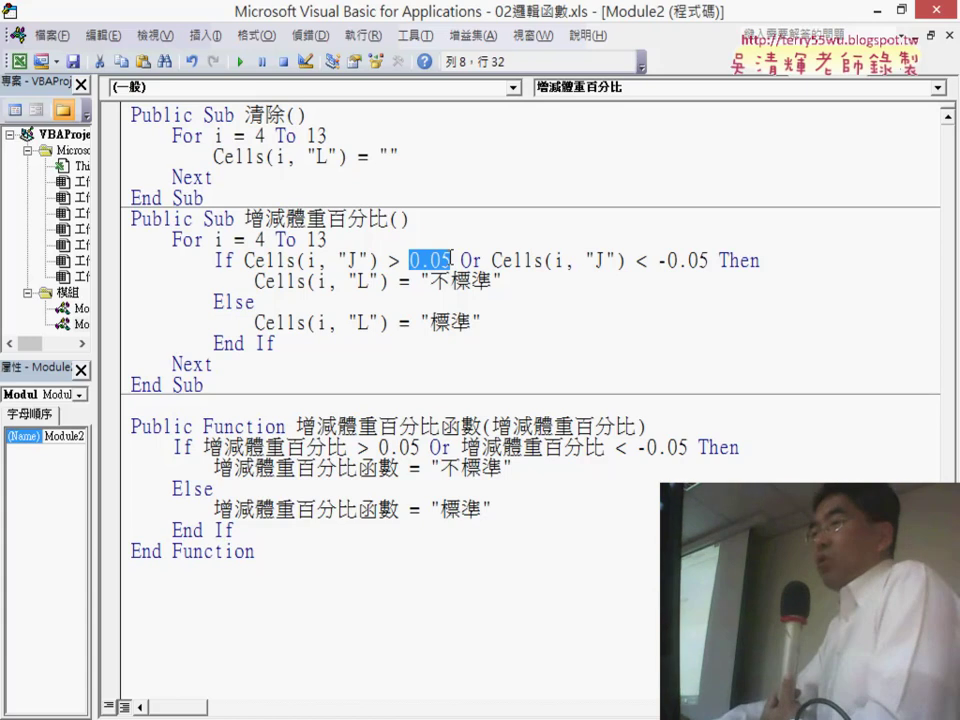
pyautogui.moveTo(463, 260); pyautogui.dragTo(484, 260)
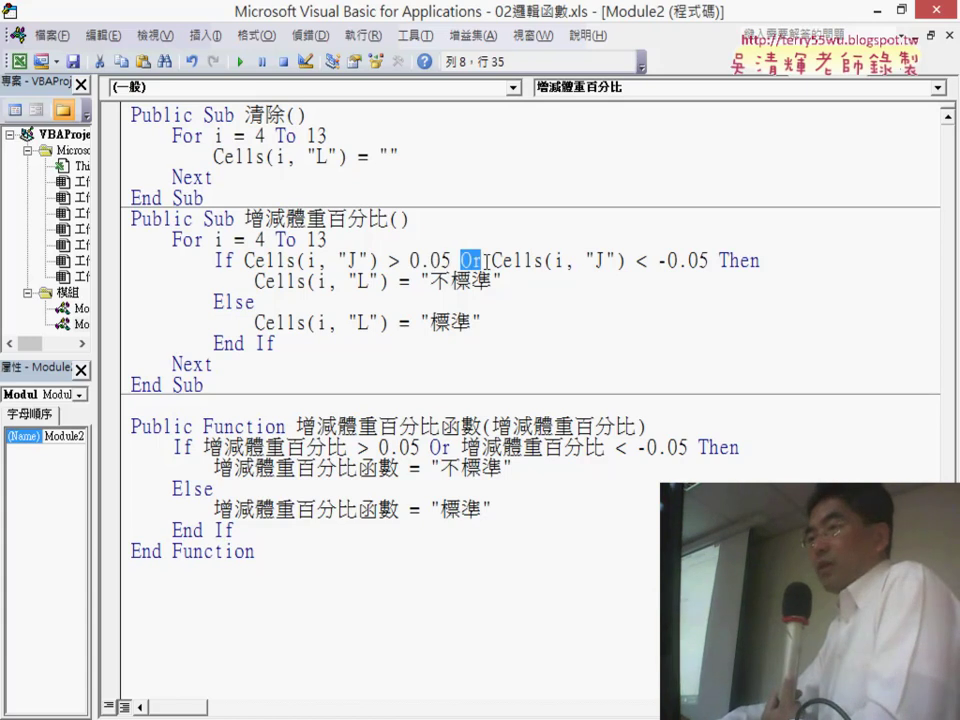
pyautogui.click(526, 321)
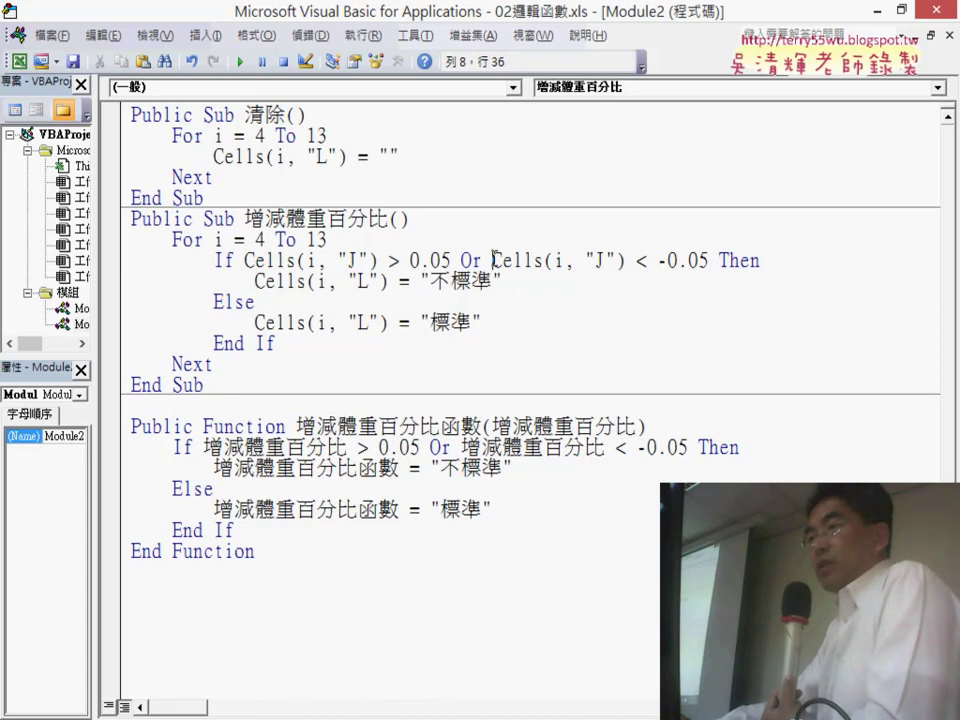
pyautogui.moveTo(493, 260); pyautogui.dragTo(710, 260)
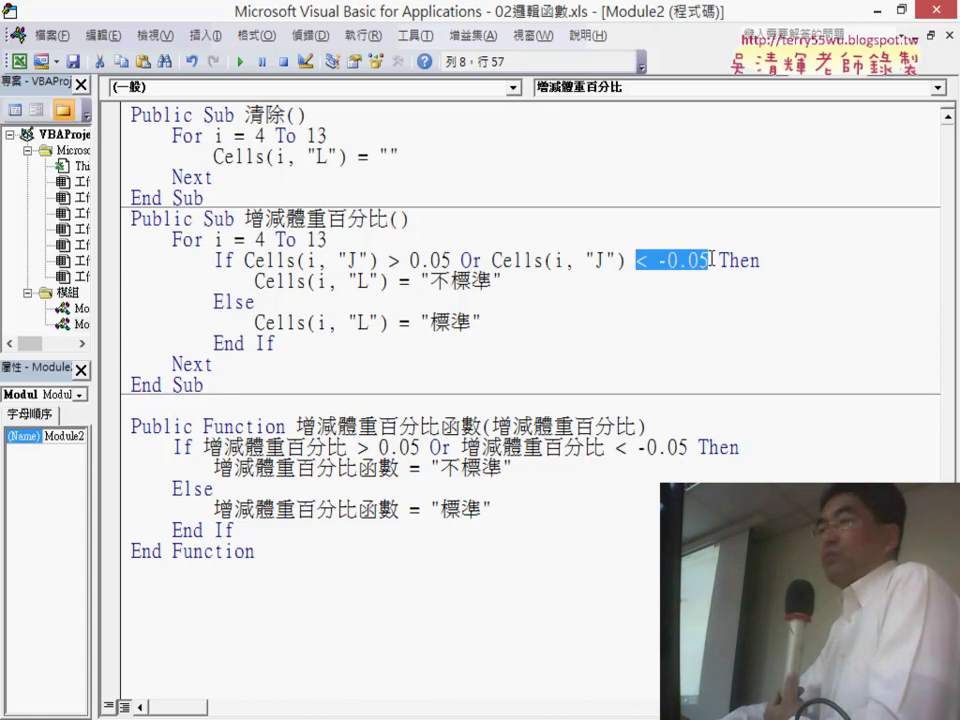
pyautogui.moveTo(245, 260); pyautogui.dragTo(483, 260)
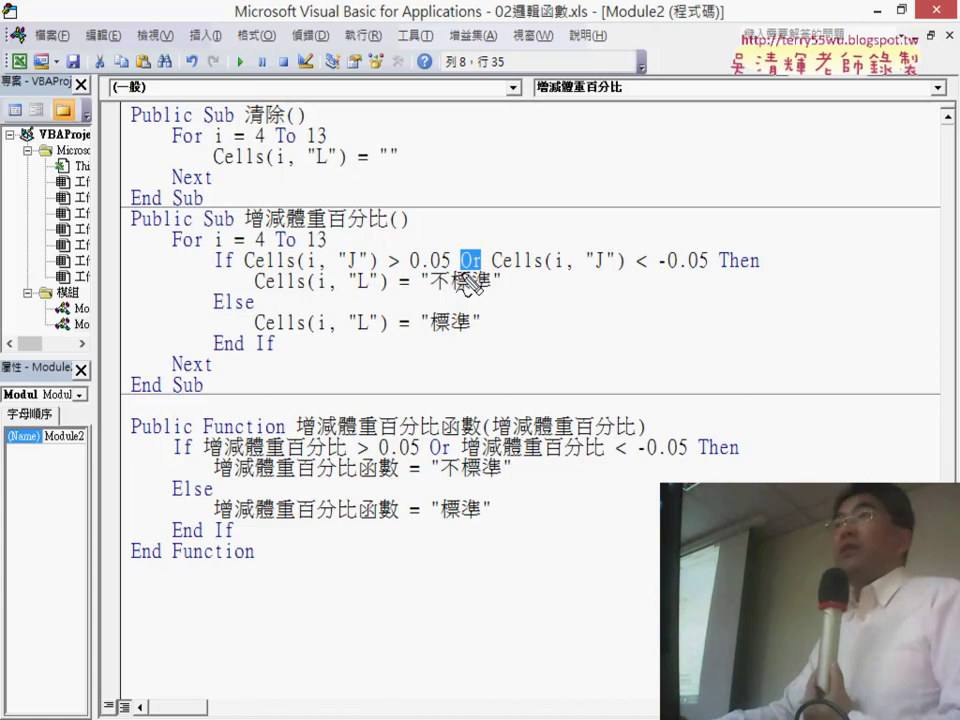
pyautogui.moveTo(461, 269); pyautogui.dragTo(480, 267)
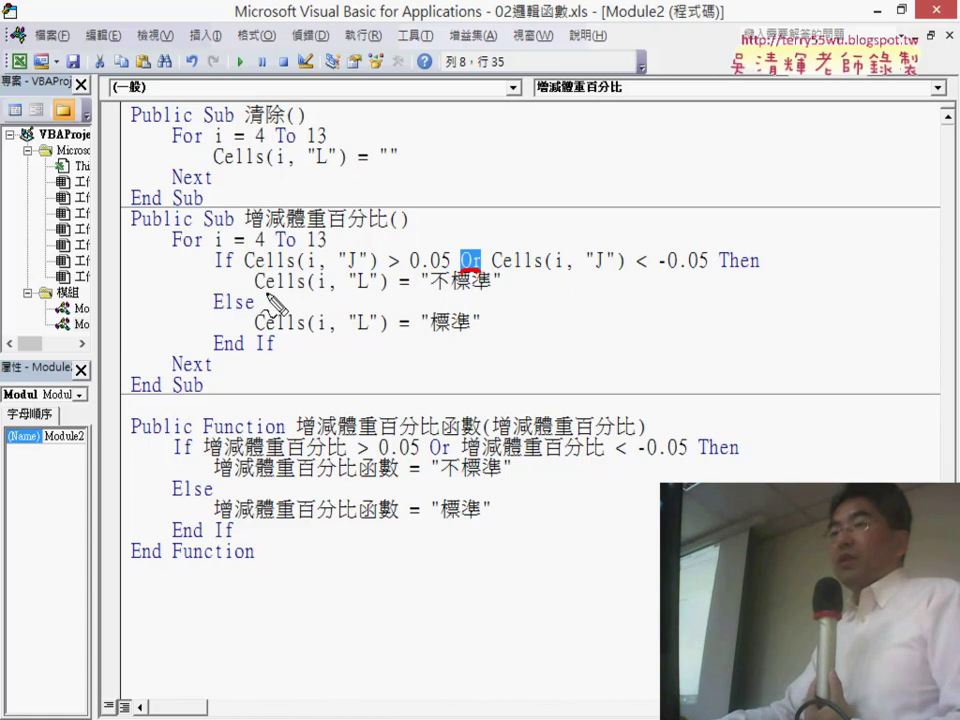
pyautogui.moveTo(352, 294); pyautogui.dragTo(376, 294)
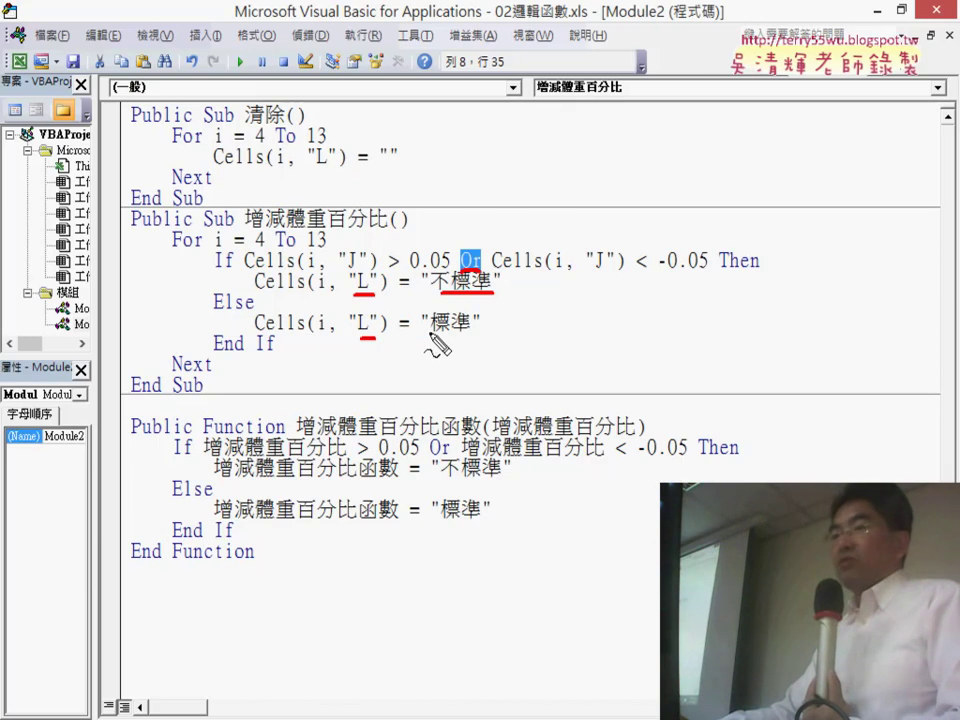
pyautogui.moveTo(432, 336); pyautogui.dragTo(482, 338)
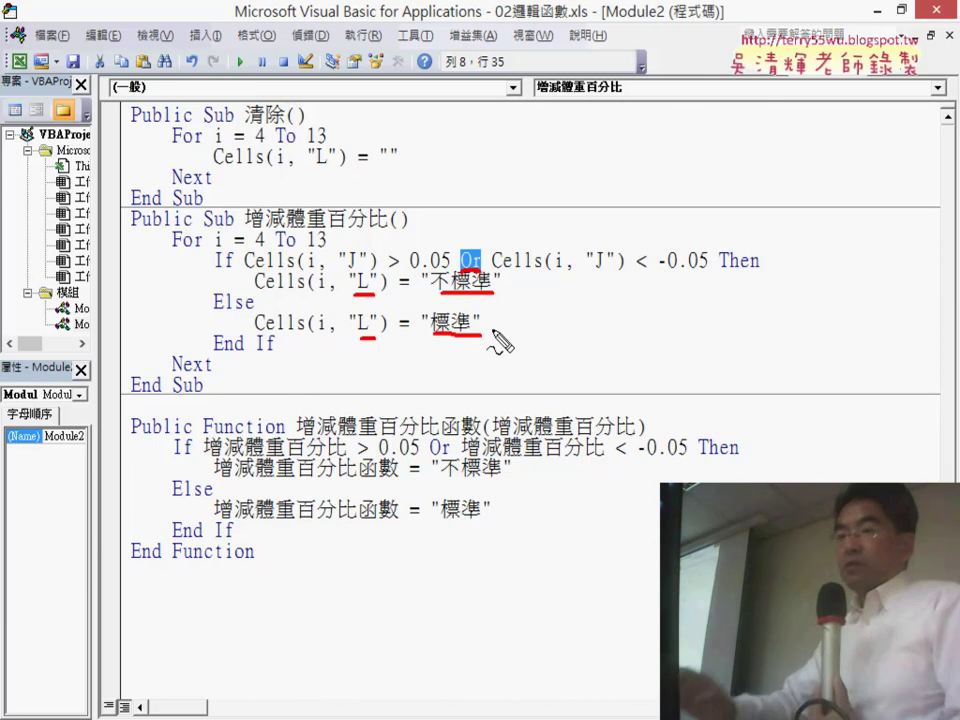
pyautogui.press('Escape')
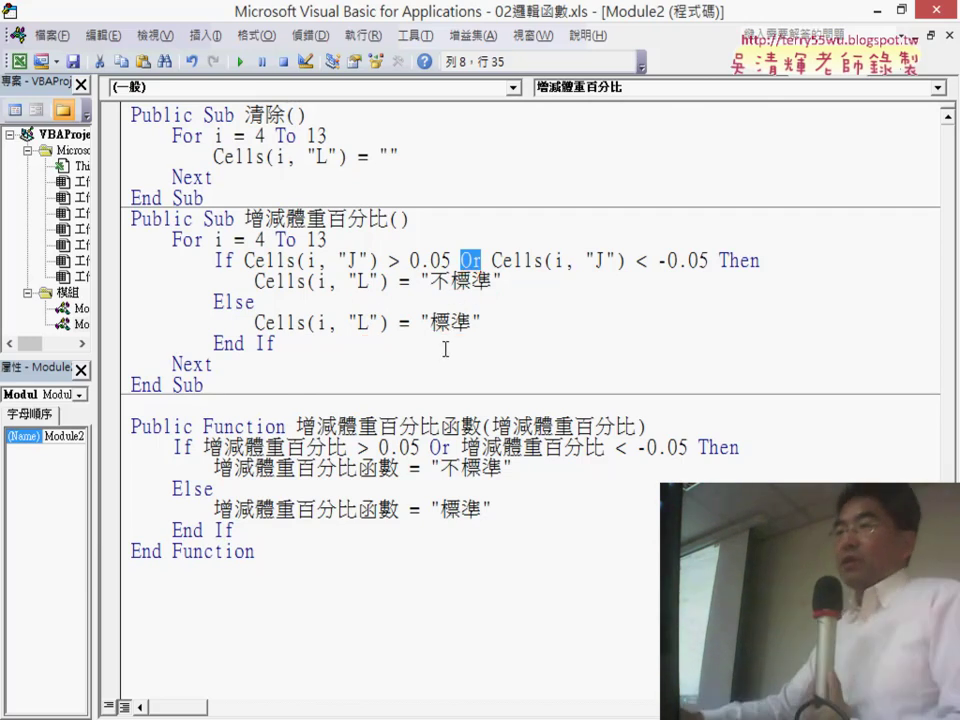
# Step: Run the 增減體重百分比 macro and view column L showing 不標準 or 標準 per row
pyautogui.doubleClick(458, 12)
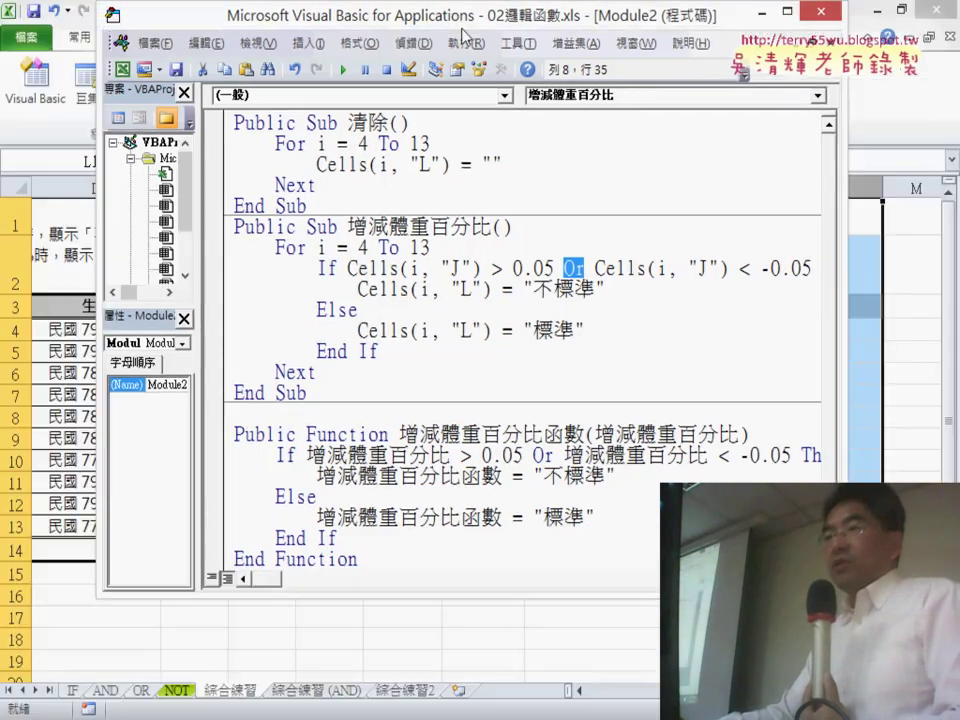
pyautogui.moveTo(462, 30); pyautogui.dragTo(429, 40)
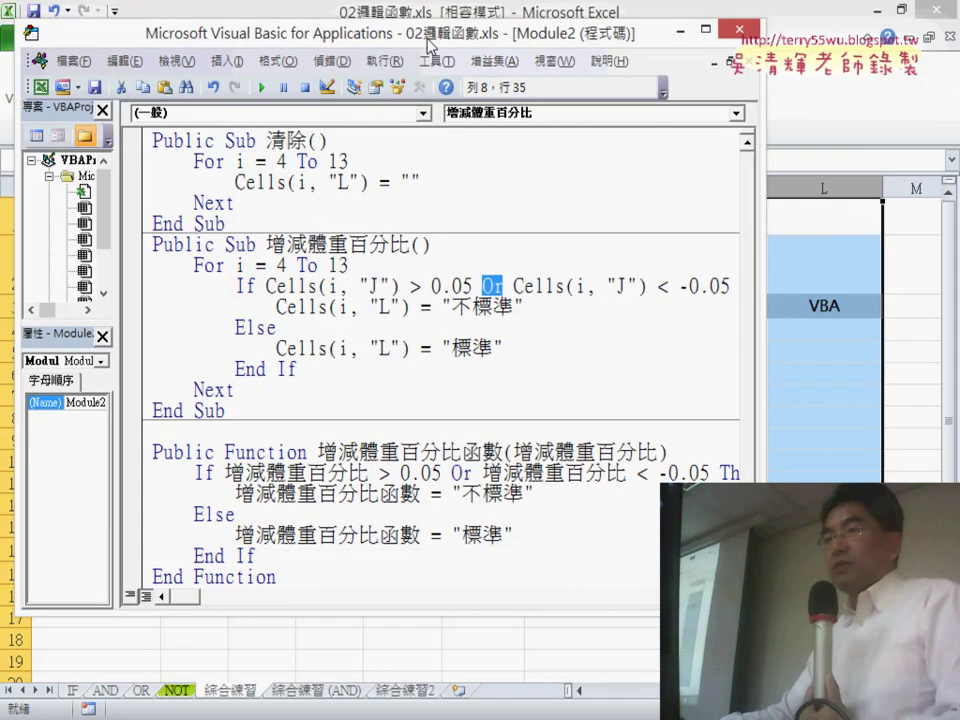
pyautogui.click(354, 298)
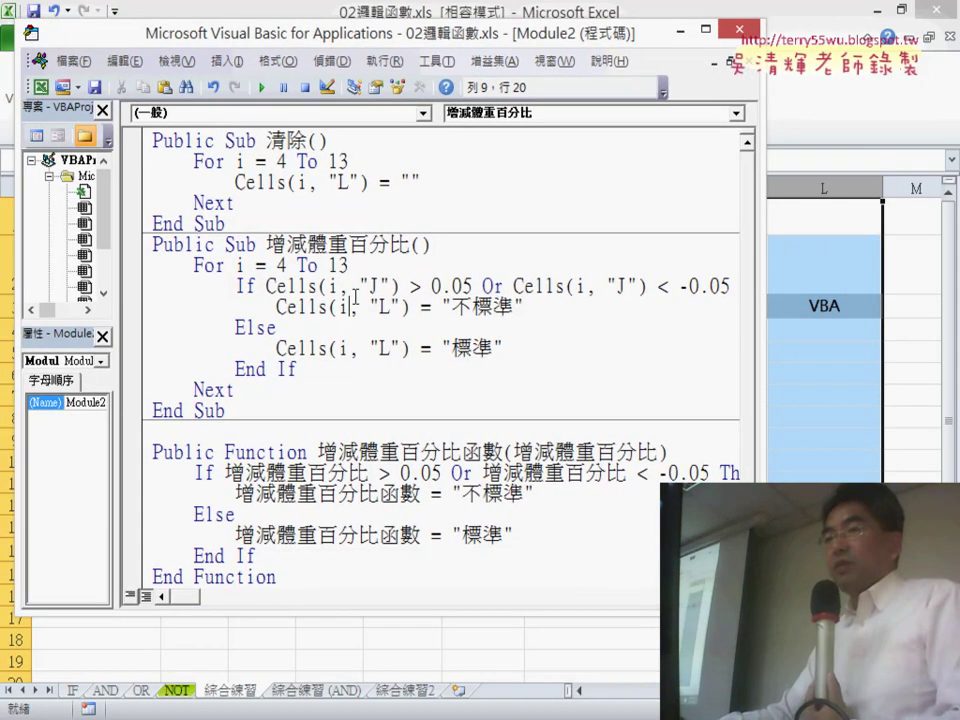
pyautogui.click(262, 88)
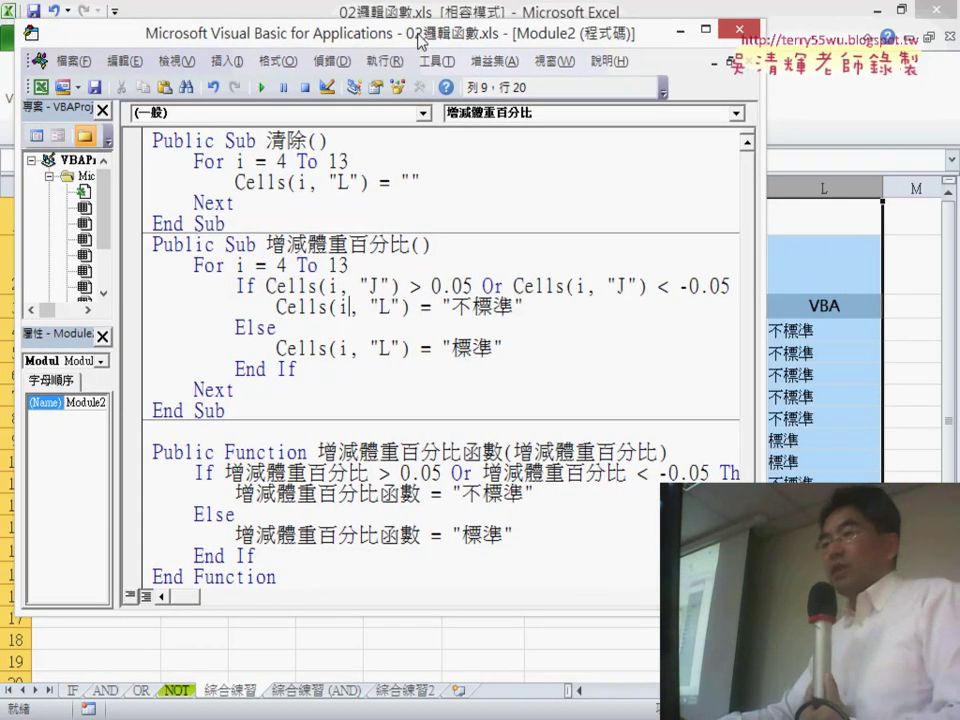
pyautogui.moveTo(420, 40); pyautogui.dragTo(364, 75)
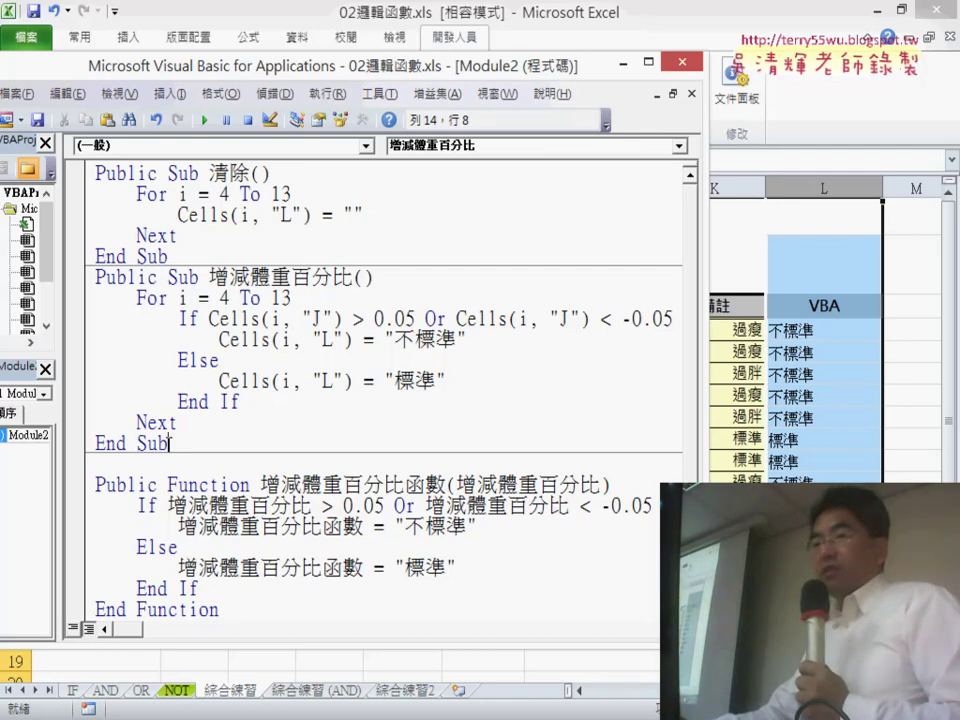
# Step: Paste a copy of the 增減體重百分比 Sub below the original and rename it 增減體重百分比_AND
pyautogui.moveTo(170, 443); pyautogui.dragTo(96, 279)
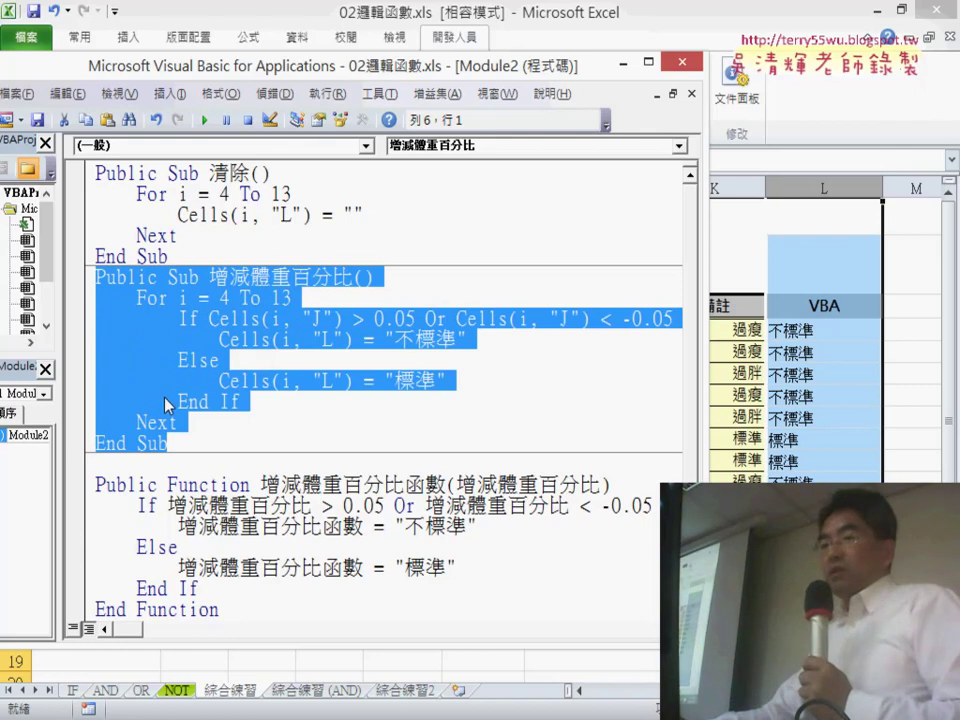
pyautogui.click(137, 466)
pyautogui.hotkey('ctrl', 'v')
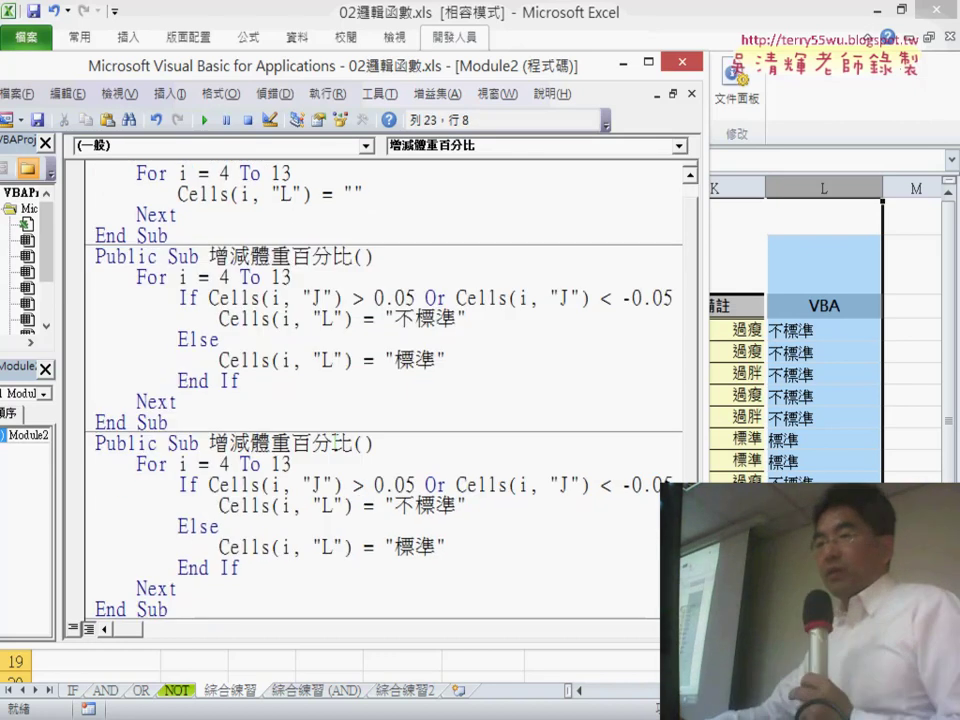
pyautogui.click(355, 443)
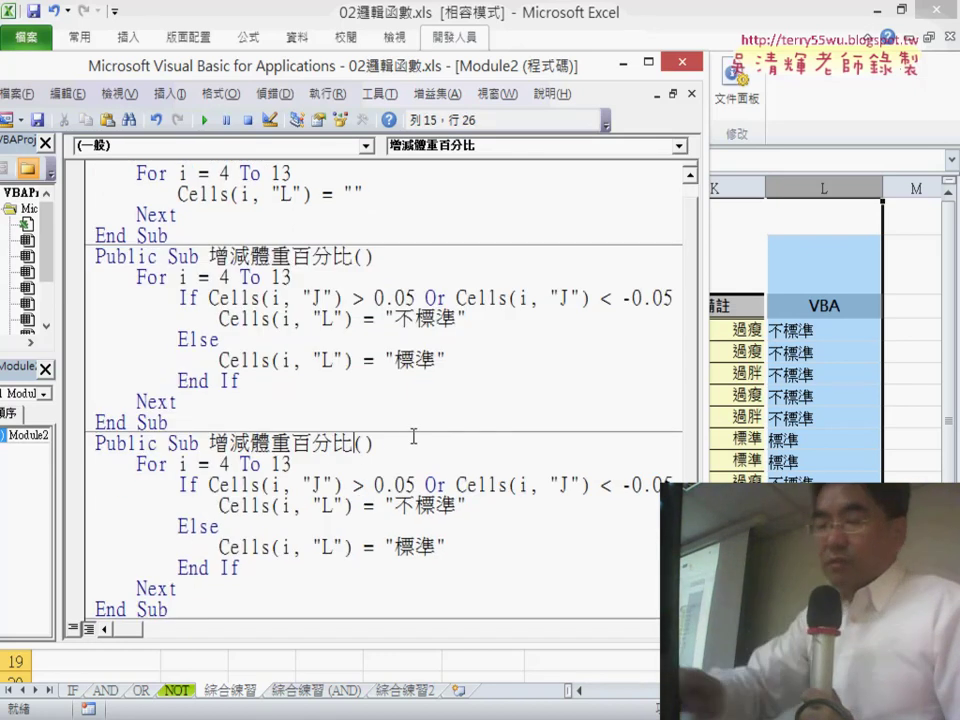
pyautogui.write('_A')
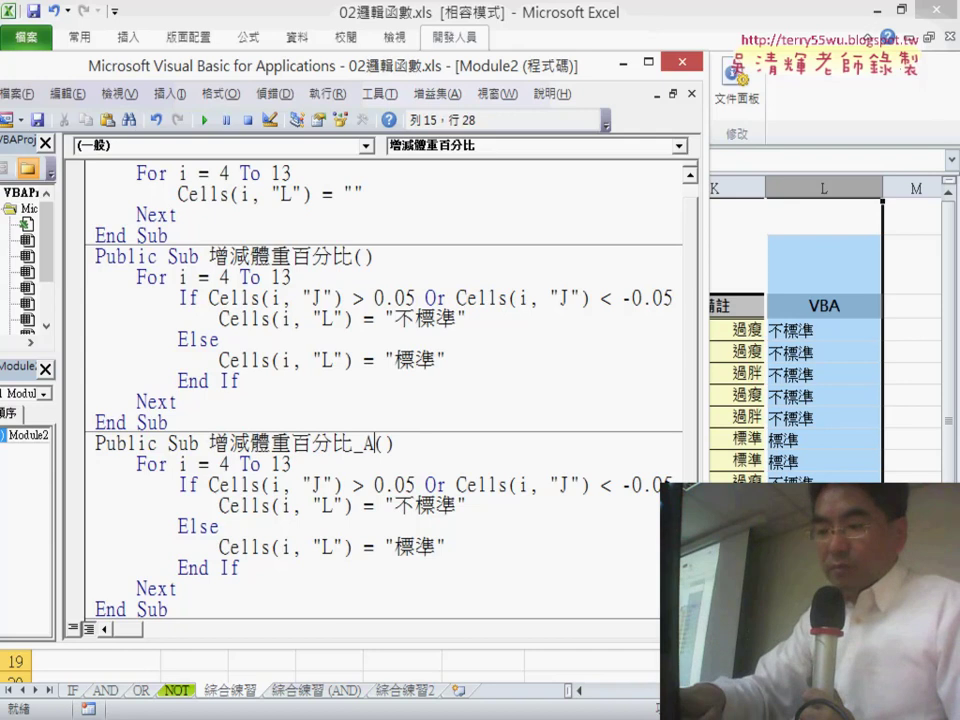
pyautogui.write('N')
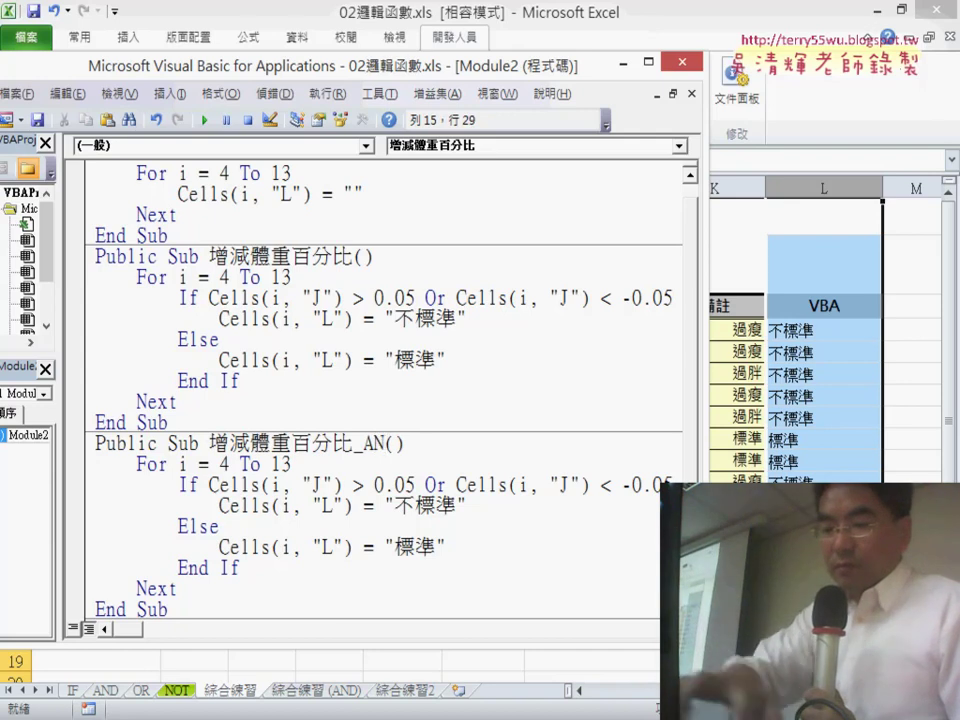
pyautogui.write('D')
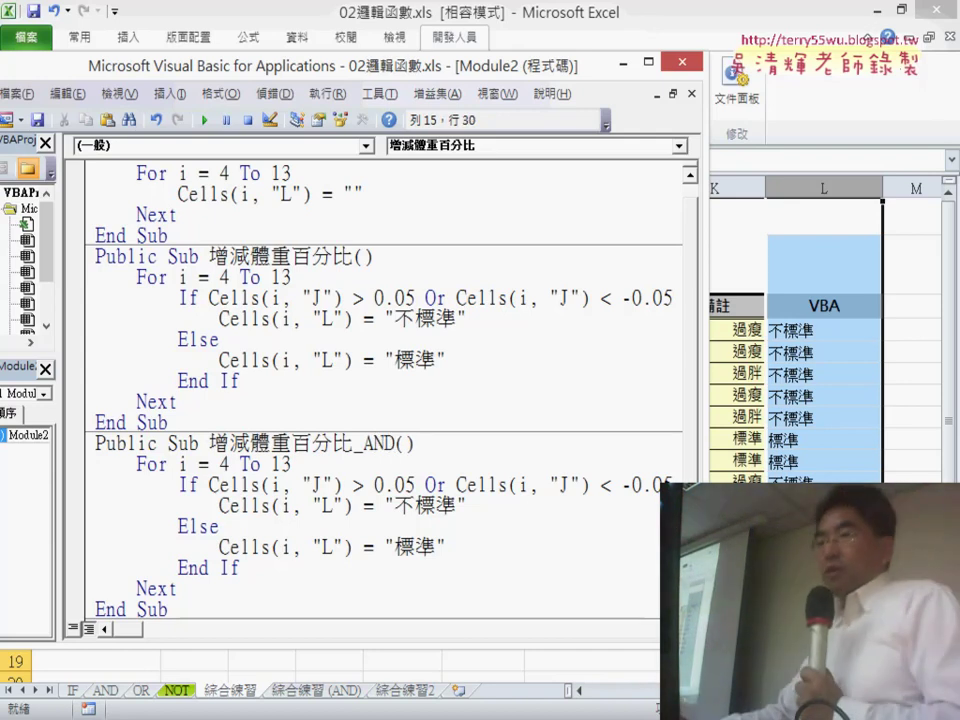
pyautogui.moveTo(700, 267); pyautogui.dragTo(880, 270)
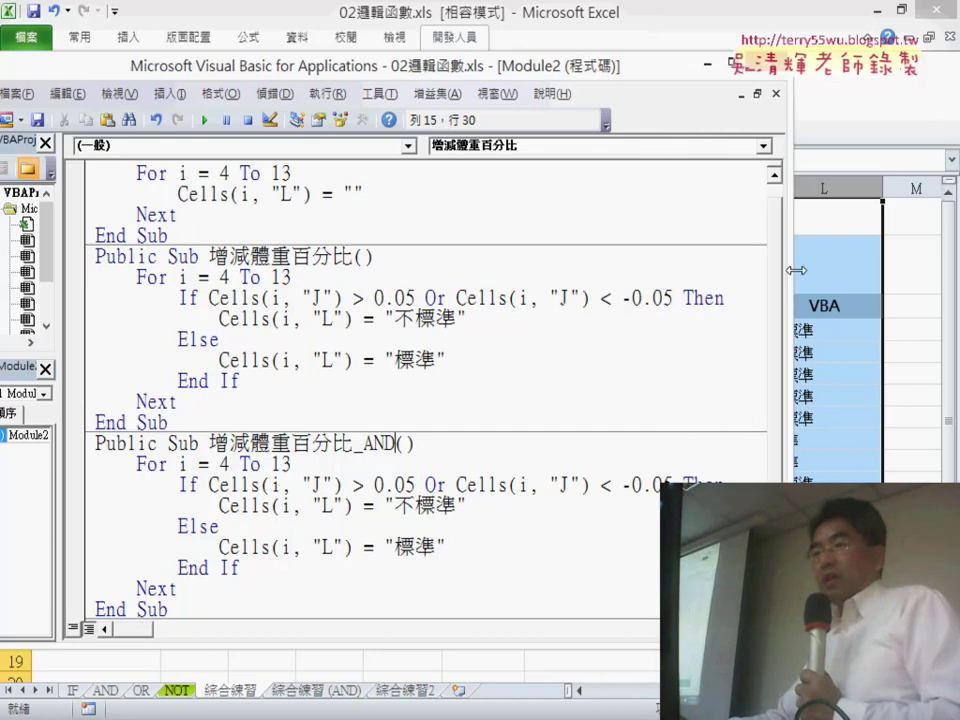
# Step: Change the _AND condition to Cells(i,"J") <= 0.05 And Cells(i,"J") >= -0.05
pyautogui.doubleClick(437, 485)
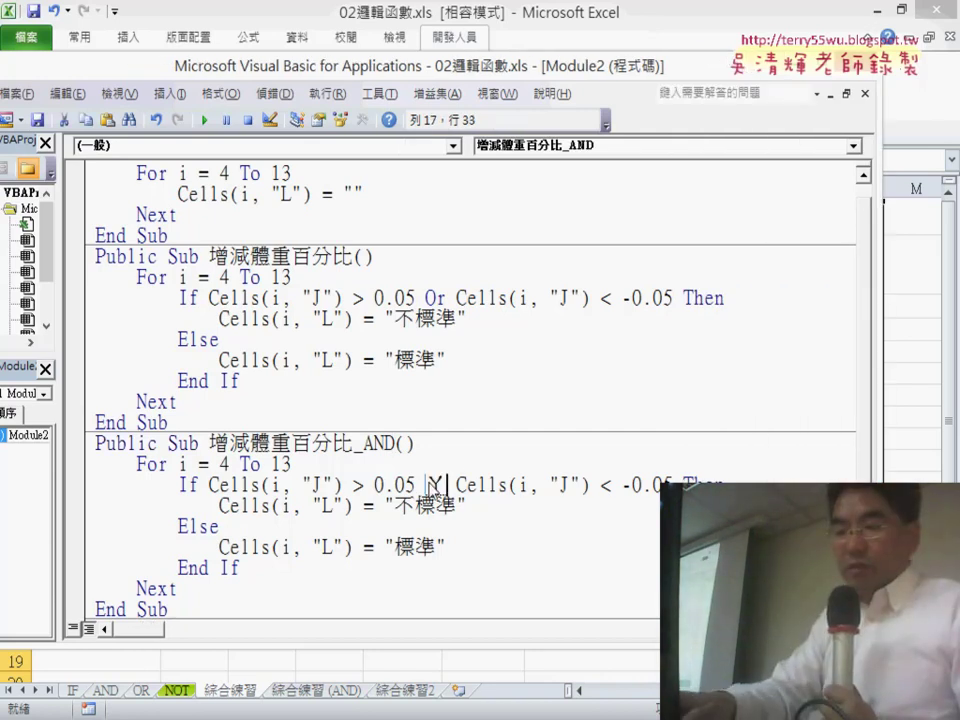
pyautogui.write('an')
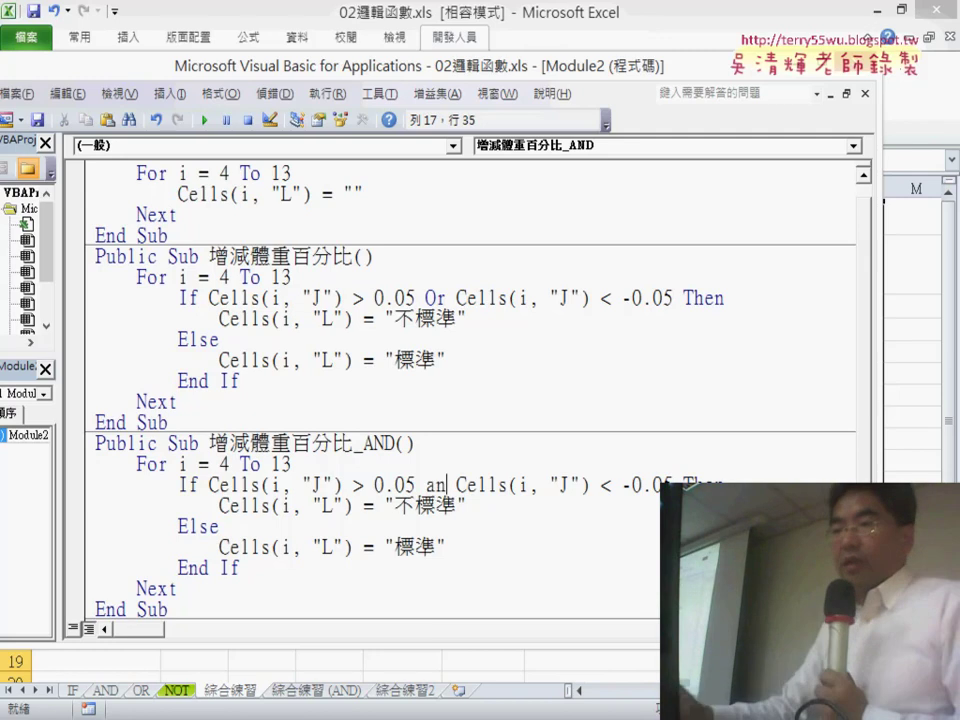
pyautogui.write('d')
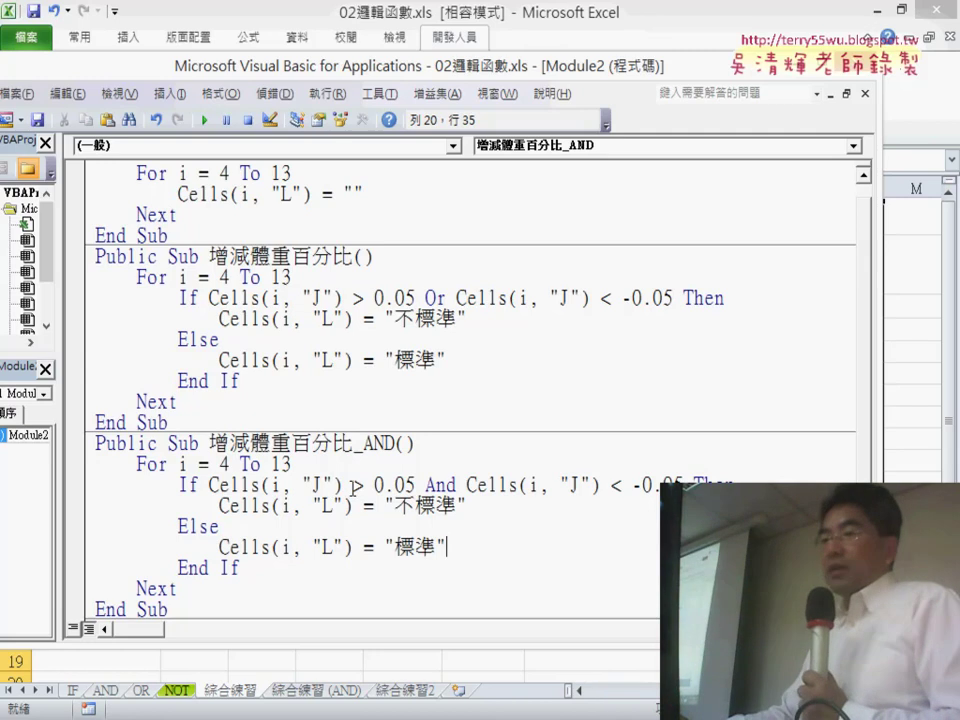
pyautogui.click(352, 487)
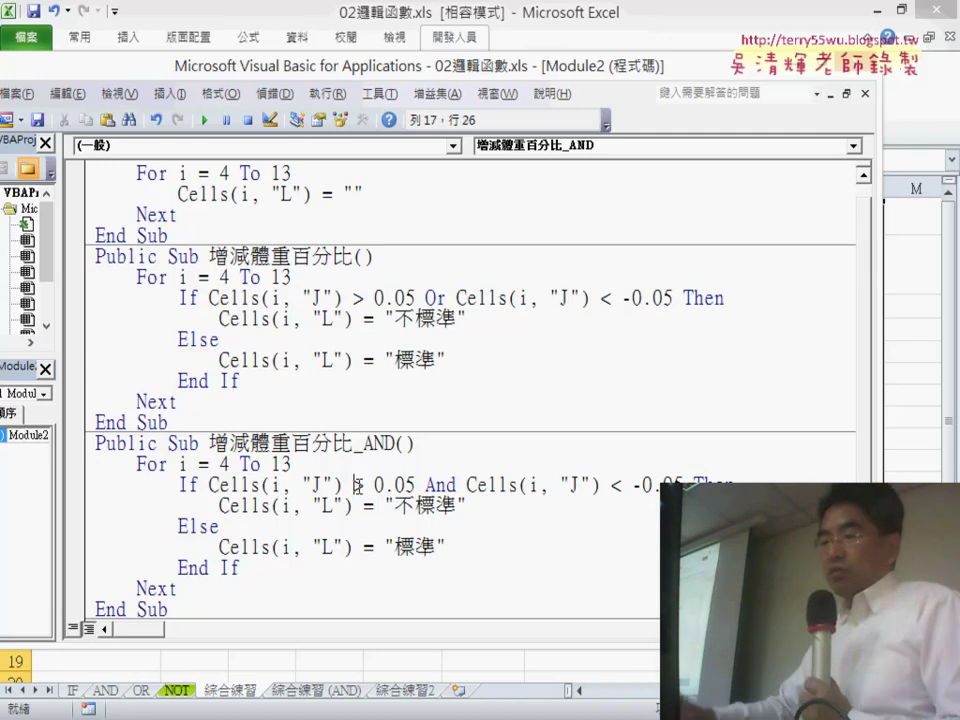
pyautogui.hotkey('shift', 'Right')
pyautogui.write('<')
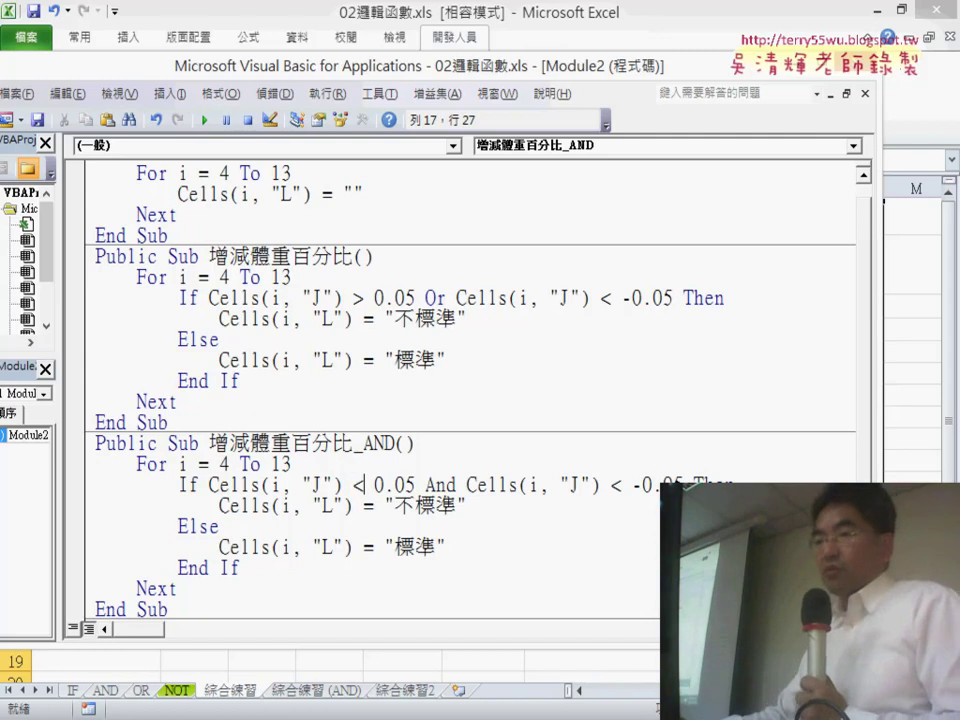
pyautogui.write('=')
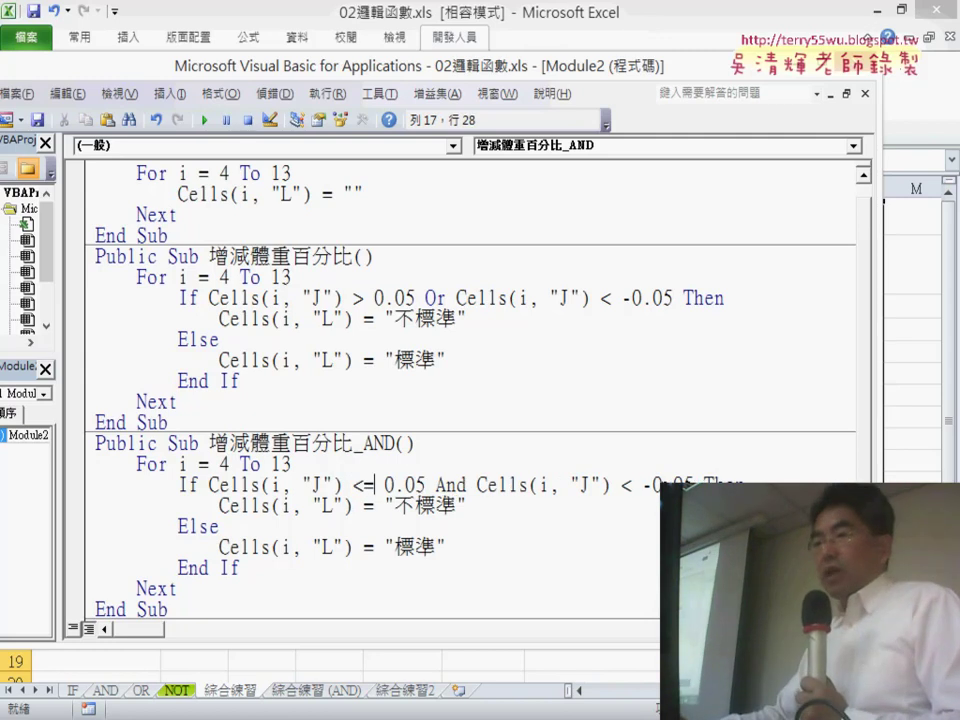
pyautogui.doubleClick(626, 485)
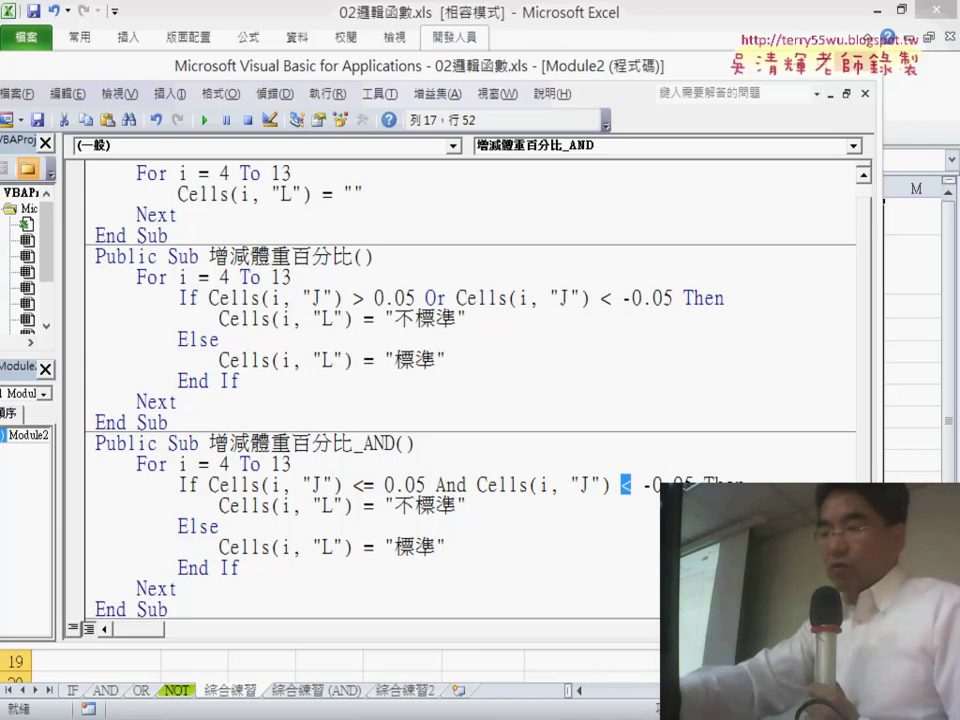
pyautogui.write('>=')
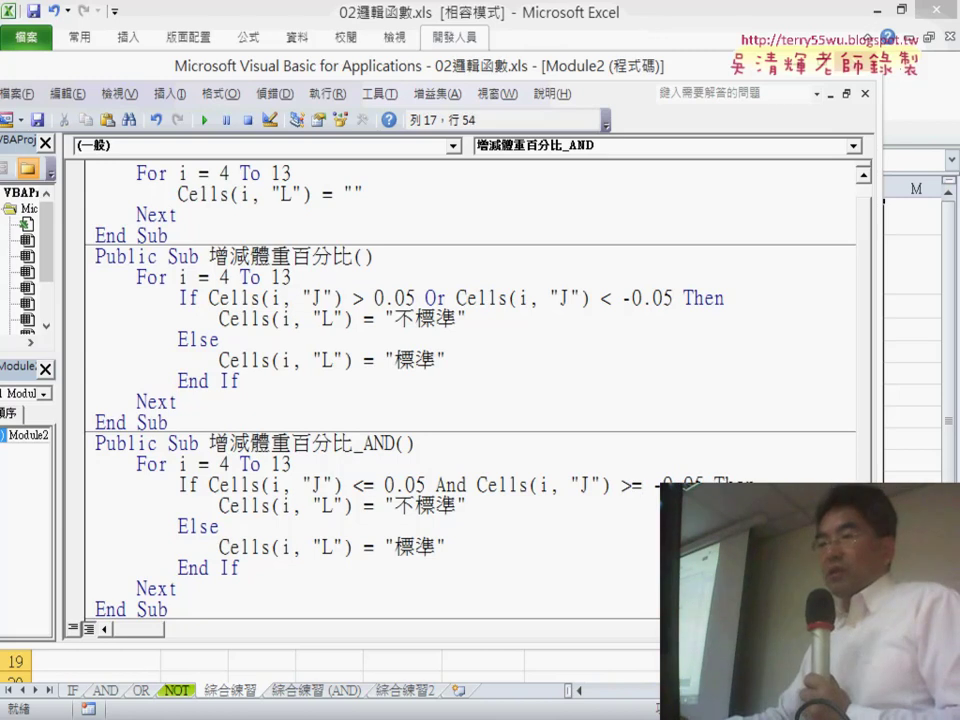
# Step: Swap the _AND macro's results so in-range values get 標準, and resize the editor beside column L
pyautogui.moveTo(394, 505)
pyautogui.mouseDown()
pyautogui.moveTo(413, 505)
pyautogui.moveTo(396, 547)
pyautogui.mouseUp()
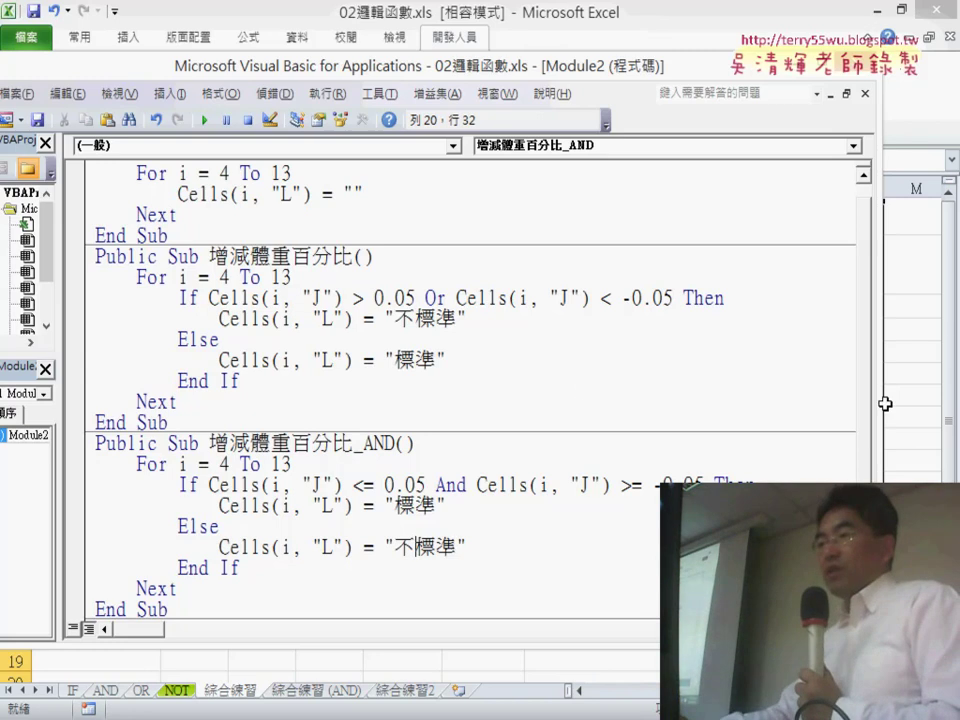
pyautogui.moveTo(876, 403)
pyautogui.mouseDown()
pyautogui.moveTo(772, 409)
pyautogui.moveTo(791, 416)
pyautogui.mouseUp()
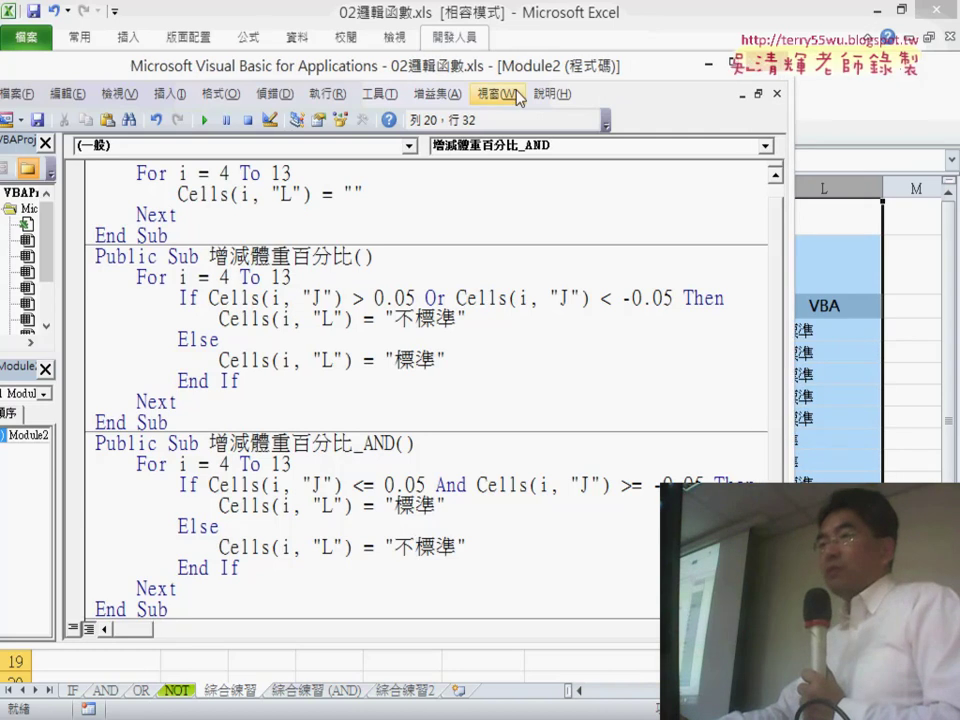
pyautogui.moveTo(522, 65); pyautogui.dragTo(451, 64)
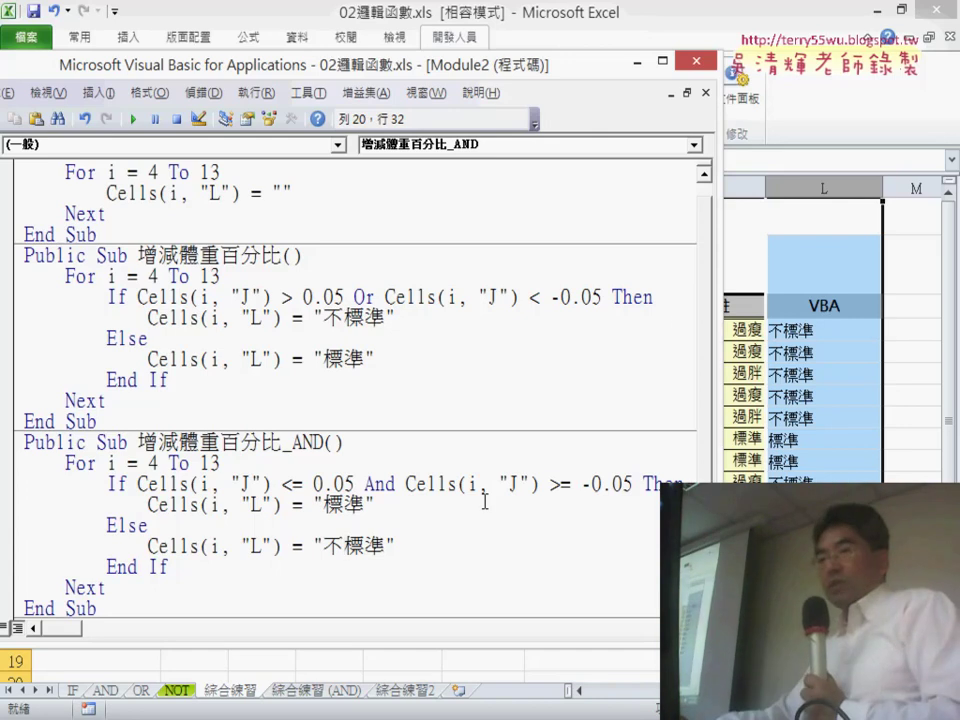
pyautogui.moveTo(424, 327); pyautogui.dragTo(165, 322)
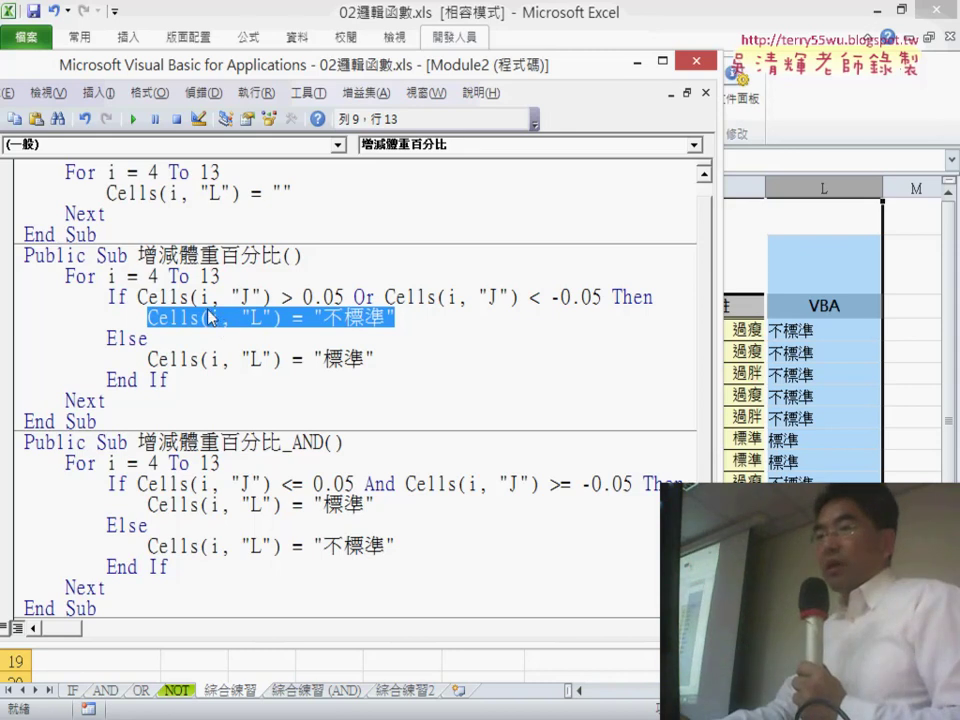
# Step: Insert blank lines after Then in the Or macro and start a nested if line
pyautogui.press('Left')
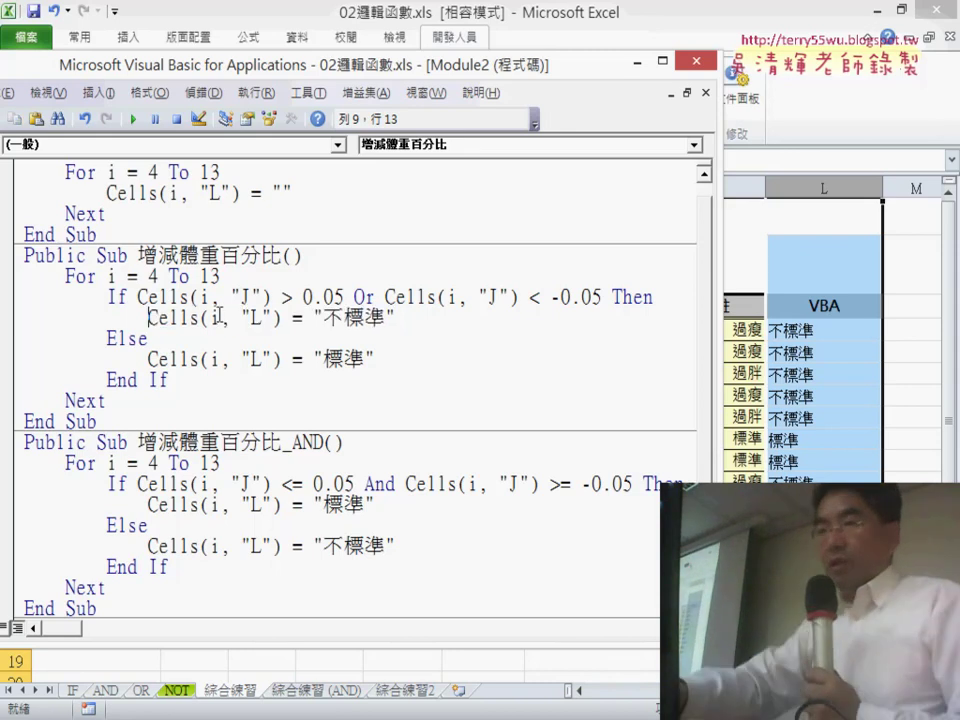
pyautogui.press('Return')
pyautogui.press('Return')
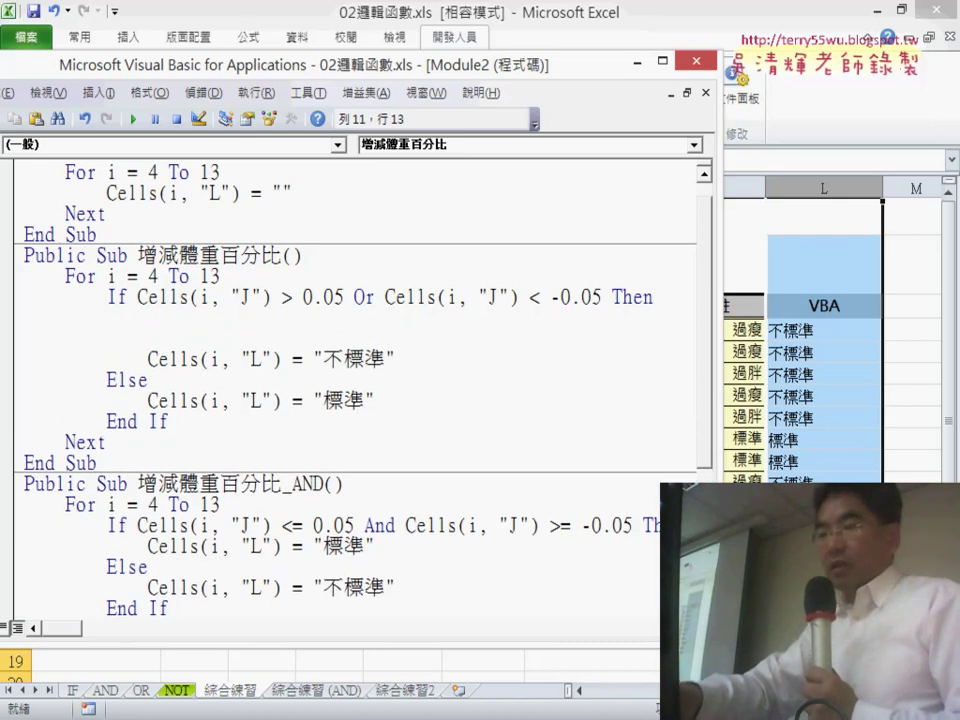
pyautogui.click(148, 317)
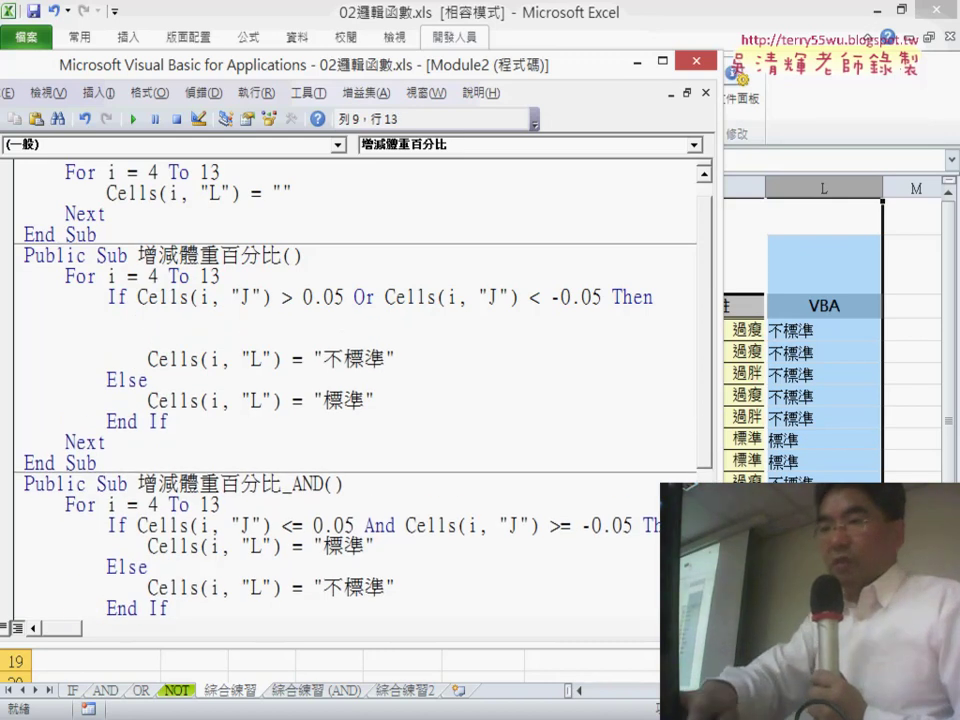
pyautogui.write('if')
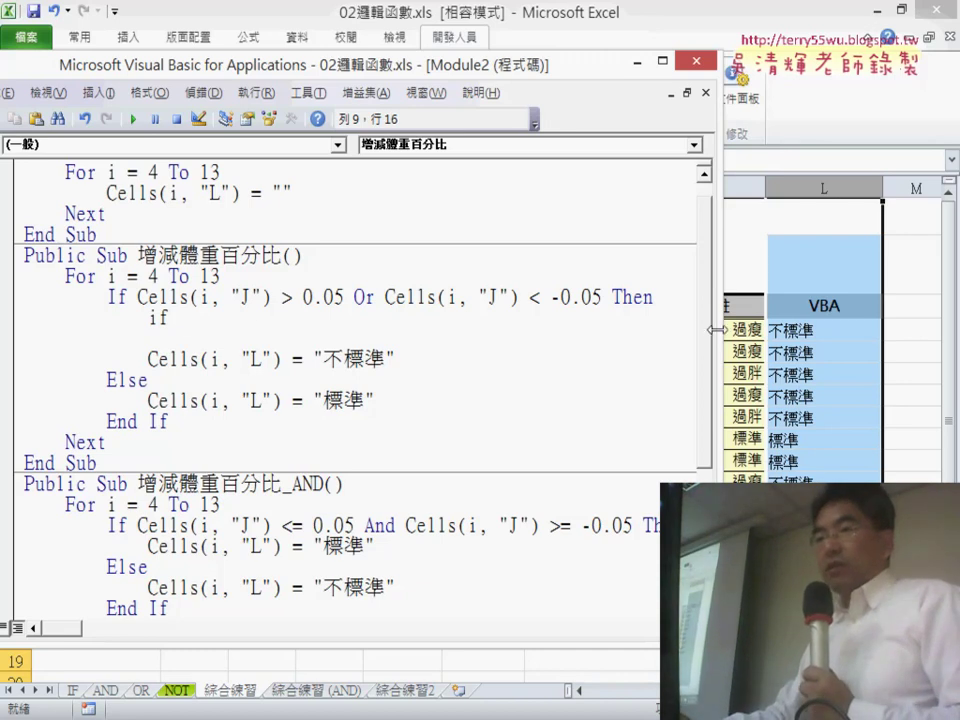
pyautogui.click(141, 297)
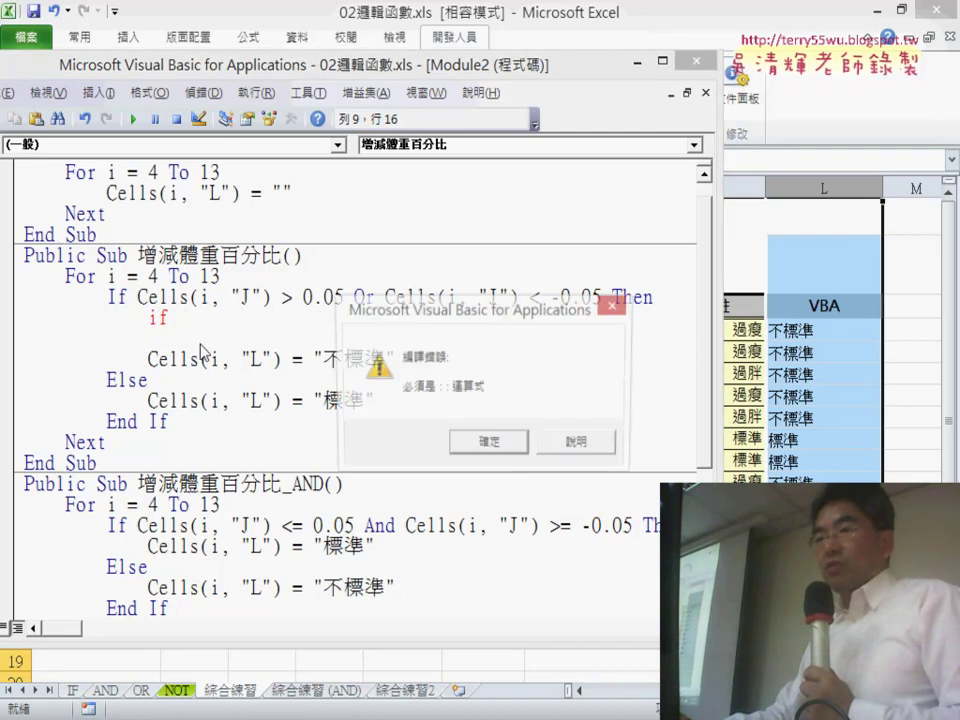
pyautogui.click(489, 444)
# Step: Copy the Cells(i, "J") > 0.05 test into the nested if line
pyautogui.moveTo(138, 297); pyautogui.dragTo(343, 297)
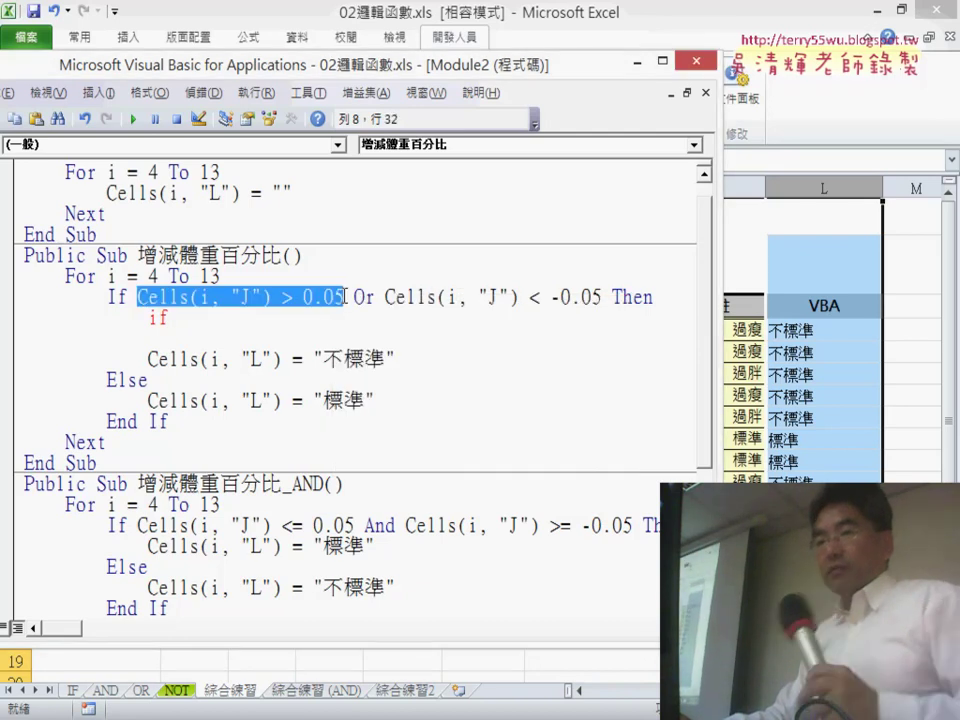
pyautogui.hotkey('ctrl', 'c')
pyautogui.click(291, 318)
pyautogui.hotkey('ctrl', 'v')
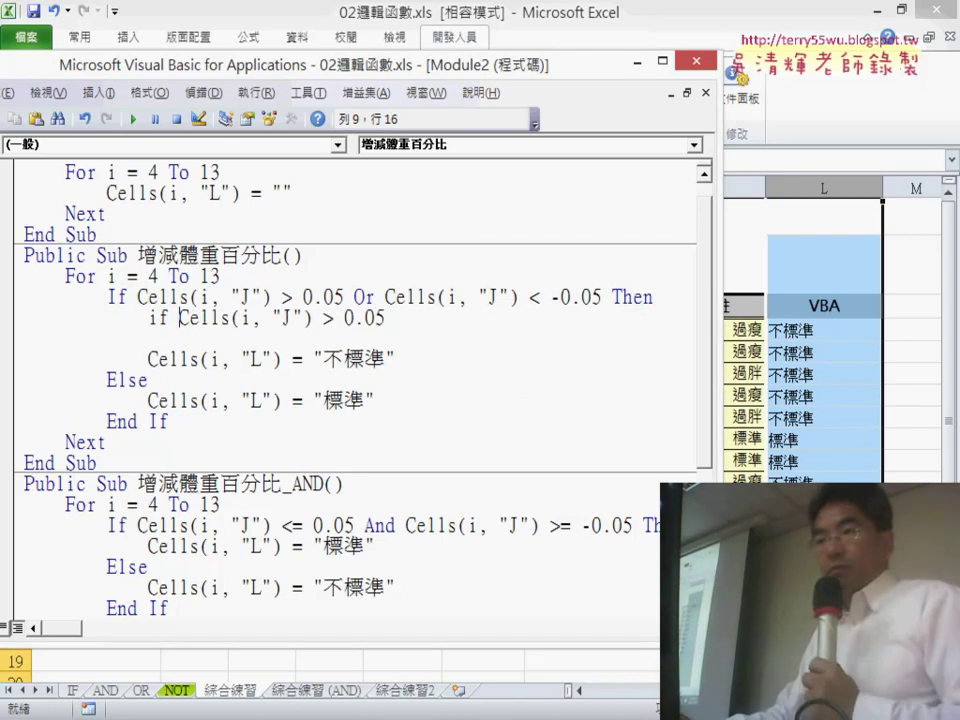
pyautogui.moveTo(398, 316); pyautogui.dragTo(187, 320)
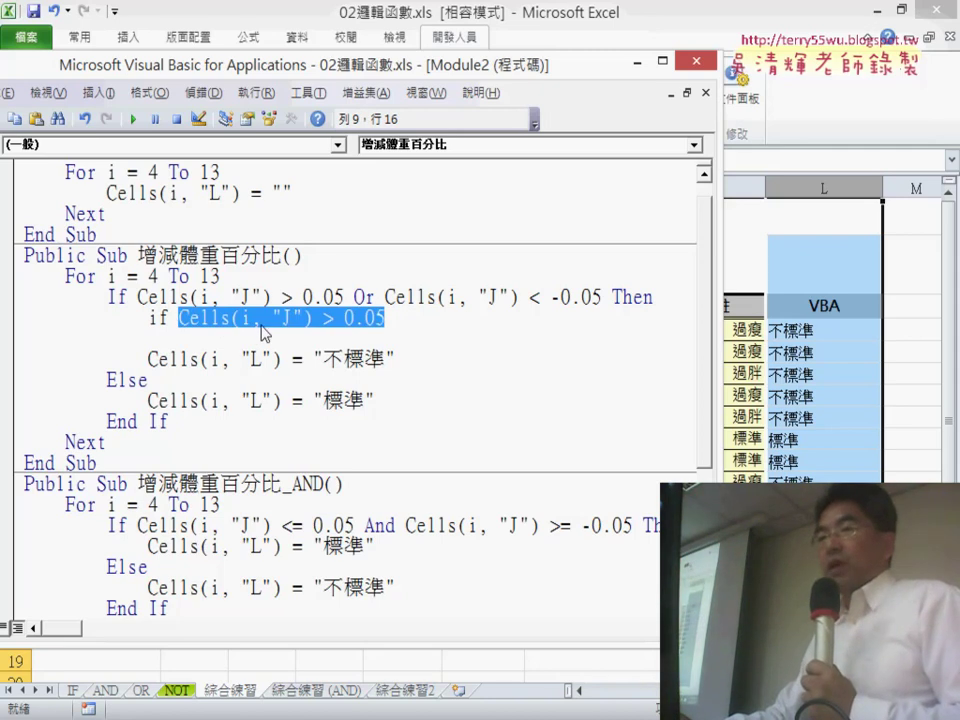
# Step: Complete the nested If with Then, an Else line and End If
pyautogui.click(440, 315)
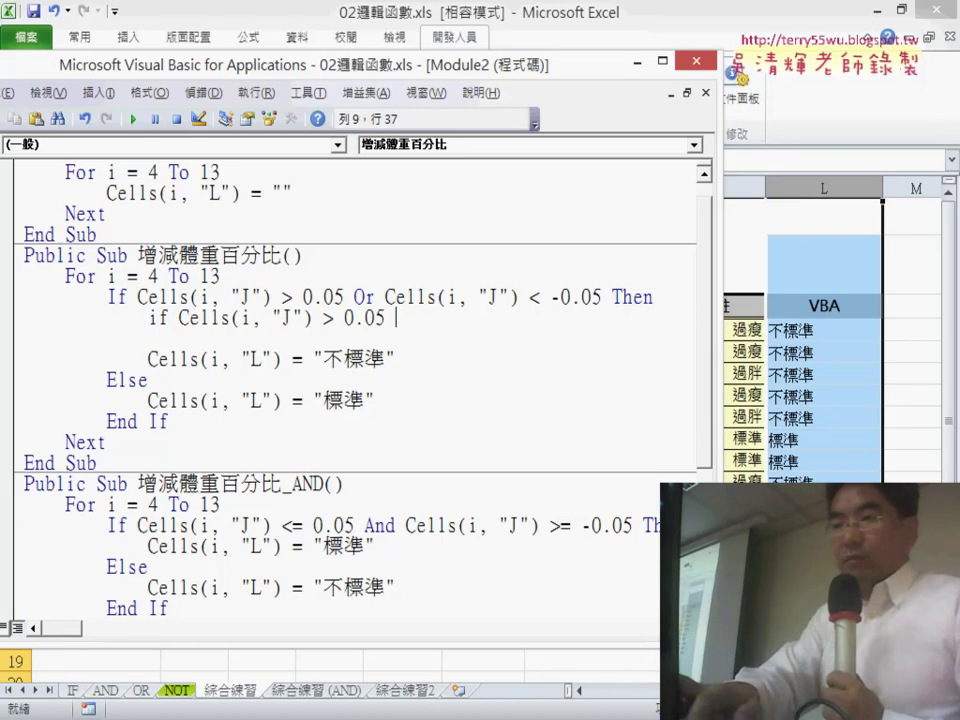
pyautogui.write('th')
pyautogui.write('en')
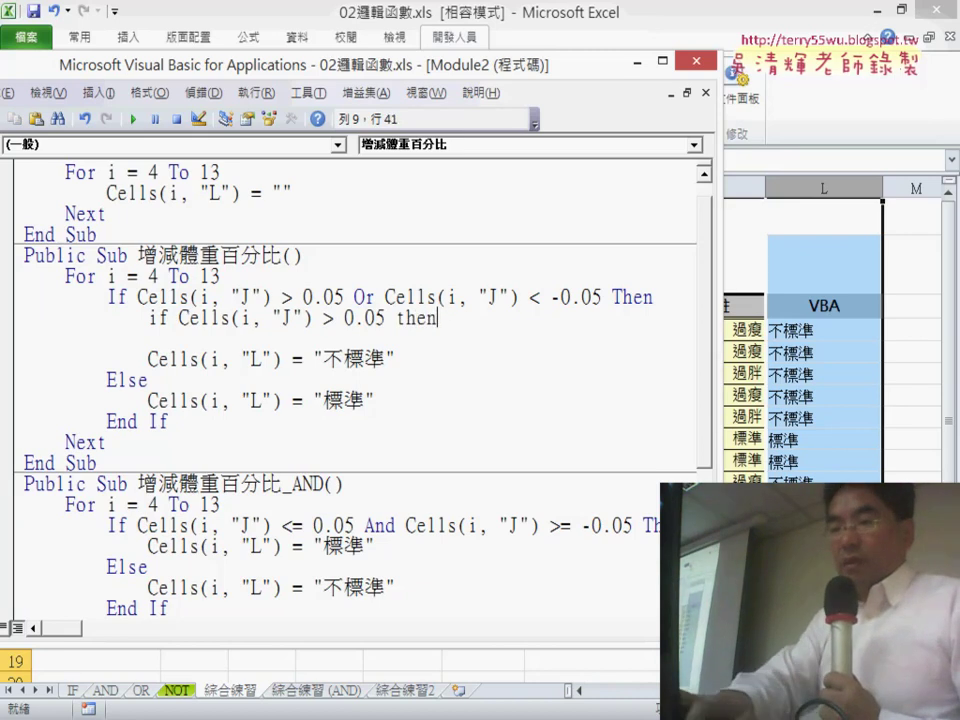
pyautogui.press('Return')
pyautogui.press('Return')
pyautogui.write('el')
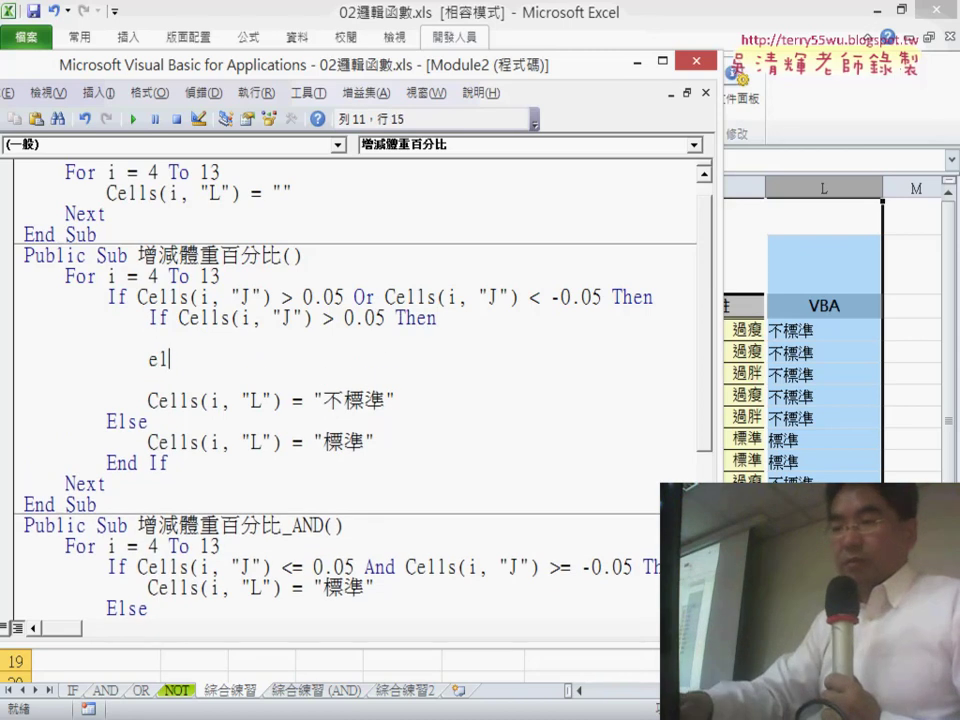
pyautogui.press('Return')
pyautogui.press('Return')
pyautogui.write('en')
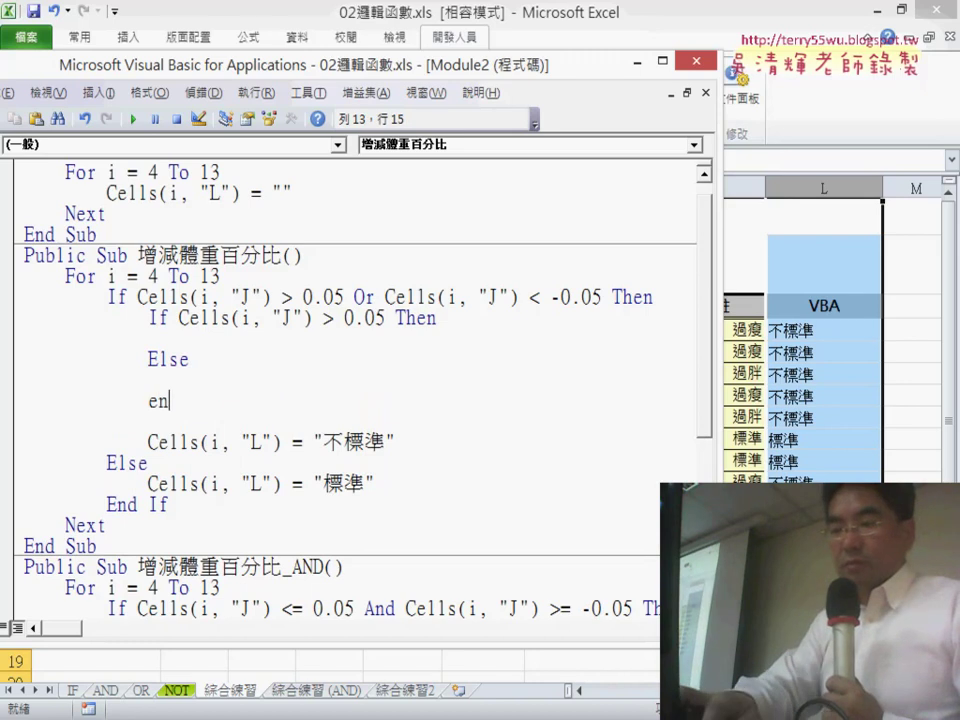
pyautogui.write('d i')
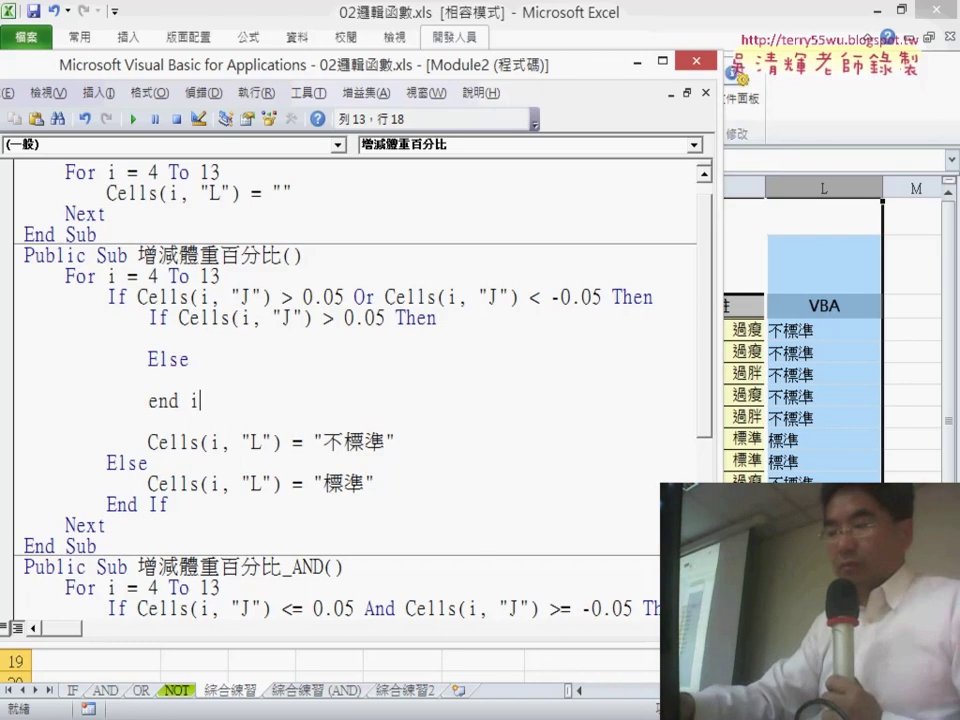
pyautogui.write('f')
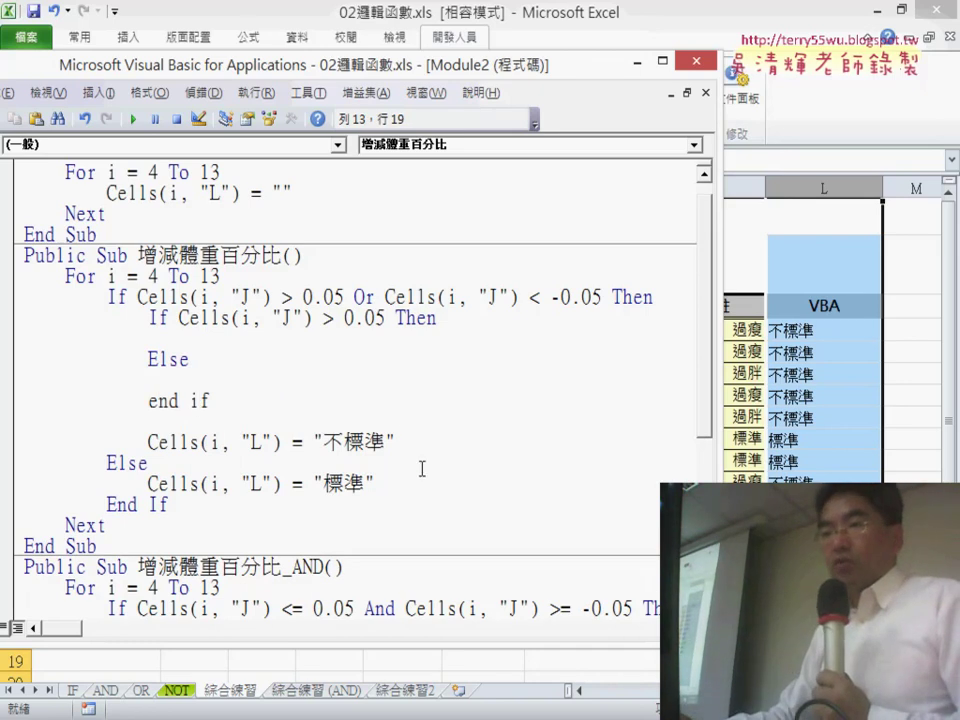
# Step: Move the Cells(i,"L")="不標準" line under the nested Then, indent it, and remove extra blank lines
pyautogui.moveTo(396, 441); pyautogui.dragTo(179, 446)
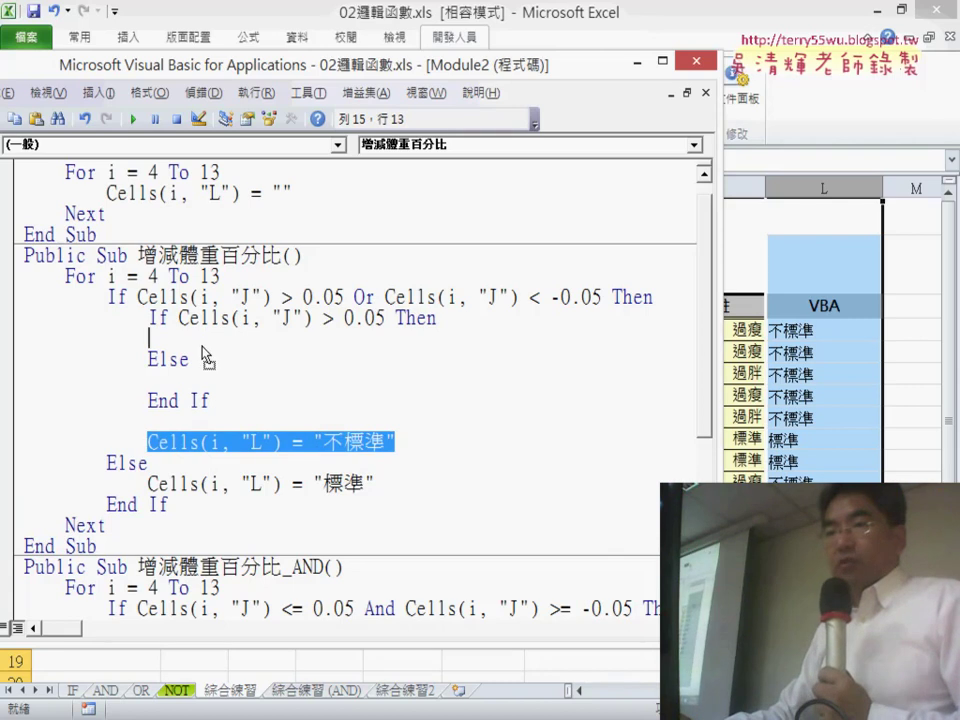
pyautogui.moveTo(204, 342); pyautogui.dragTo(204, 342)
pyautogui.click(150, 338)
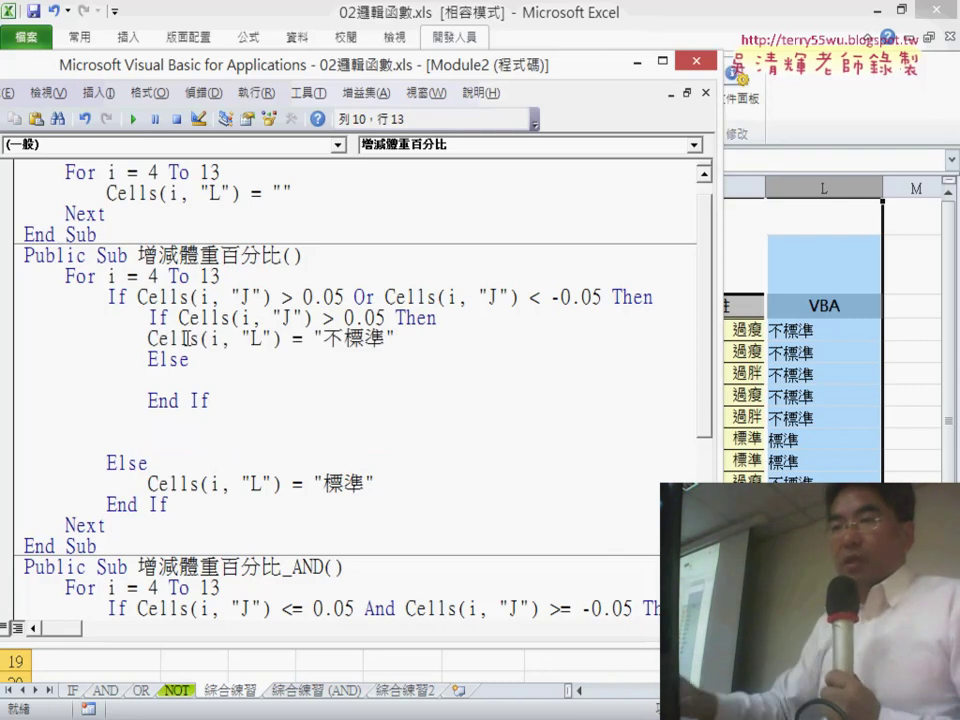
pyautogui.press('Tab')
pyautogui.click(223, 402)
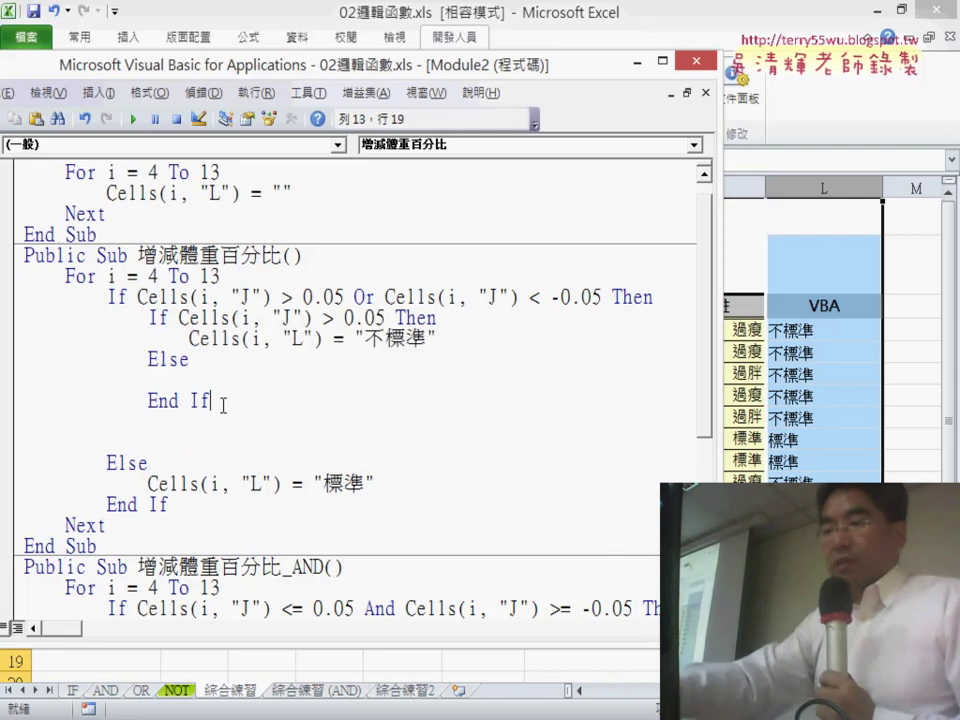
pyautogui.press('Delete')
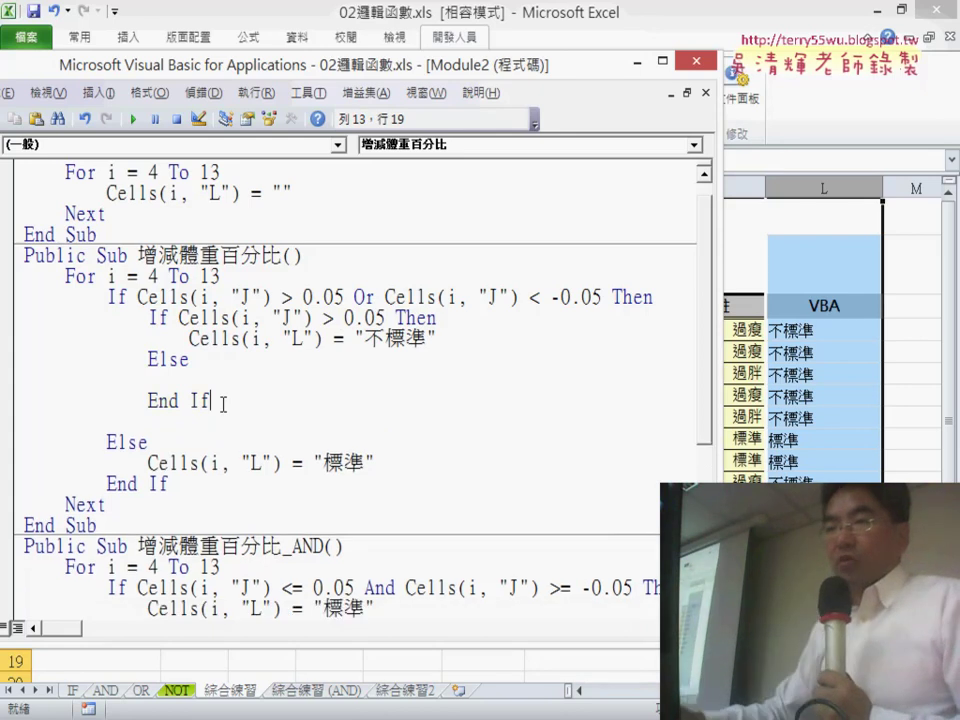
pyautogui.moveTo(229, 401); pyautogui.dragTo(236, 421)
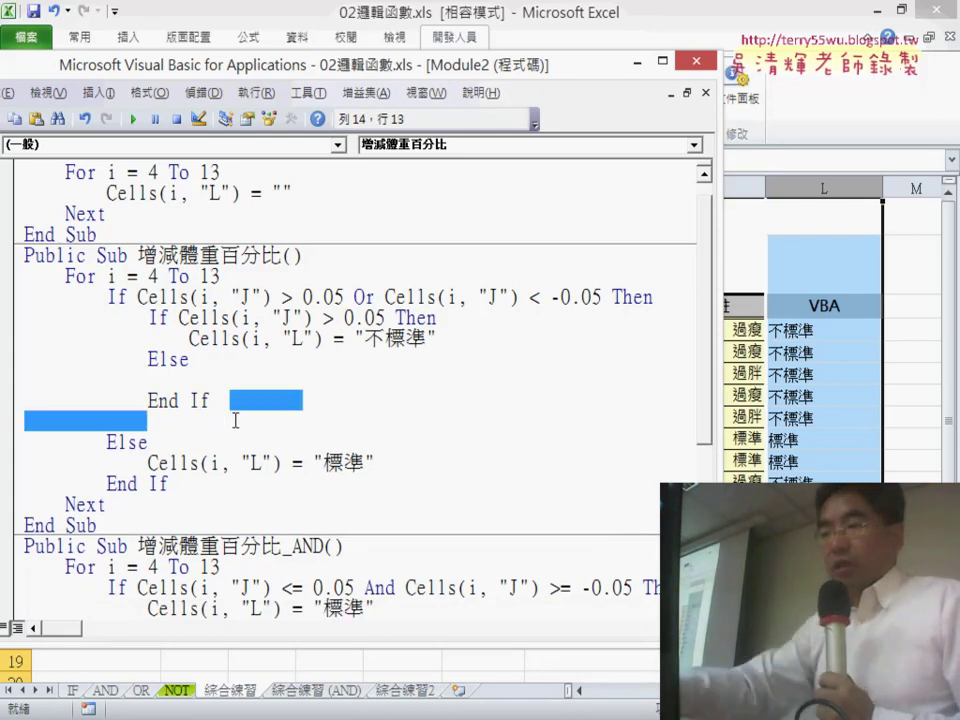
pyautogui.press('Delete')
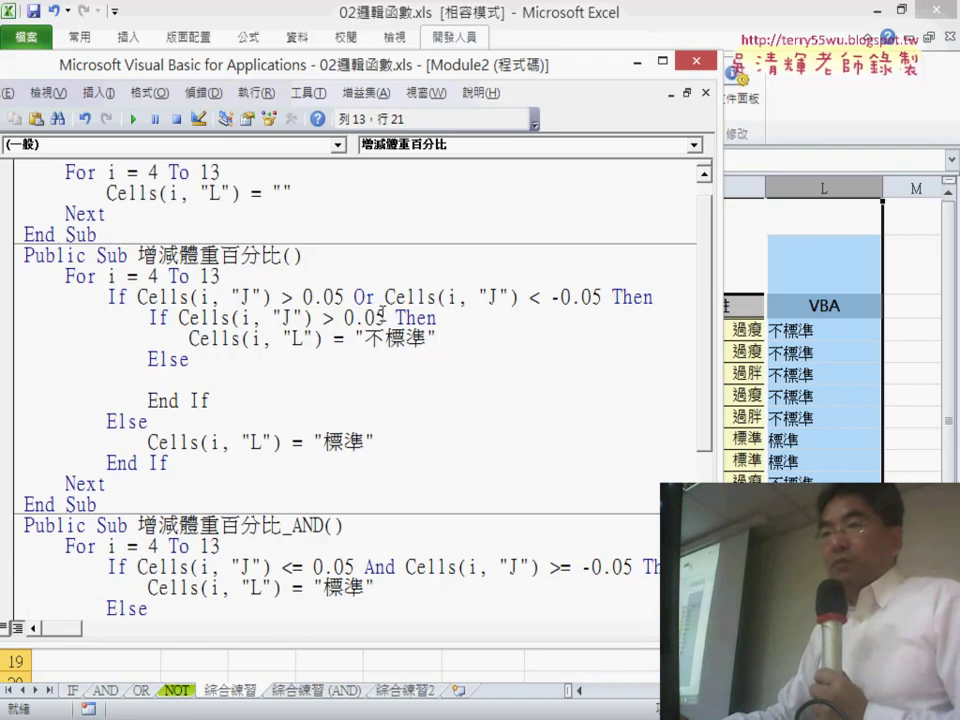
pyautogui.moveTo(383, 317)
pyautogui.mouseDown()
pyautogui.moveTo(344, 318)
pyautogui.moveTo(386, 339)
pyautogui.moveTo(430, 341)
pyautogui.mouseUp()
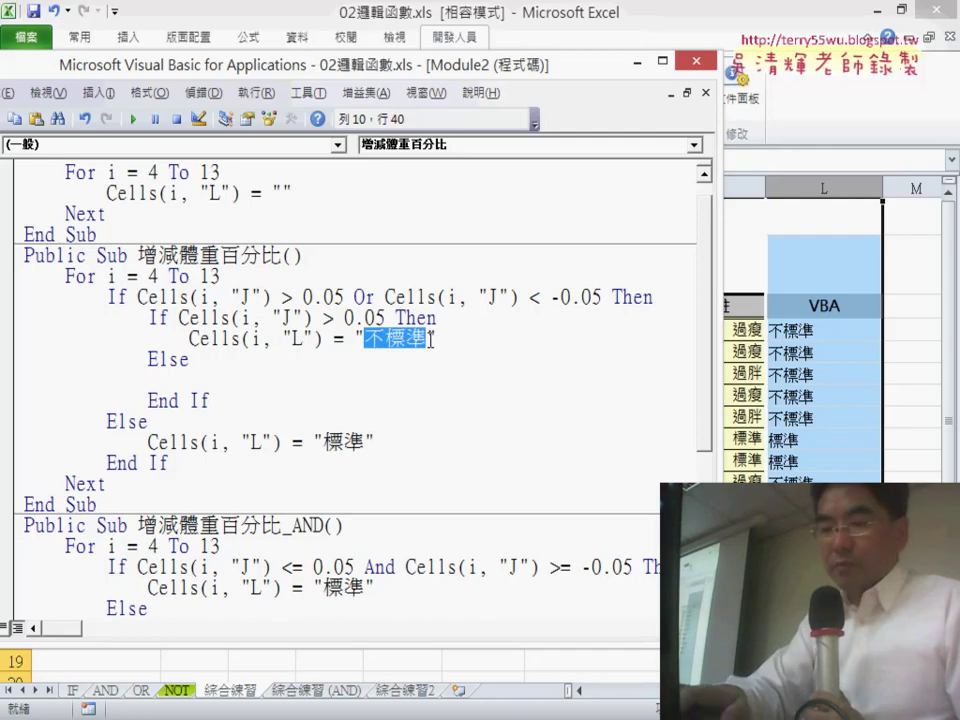
# Step: Replace 不標準 with 過瘦 in the Then branch and copy that assignment line
pyautogui.write('eji4')
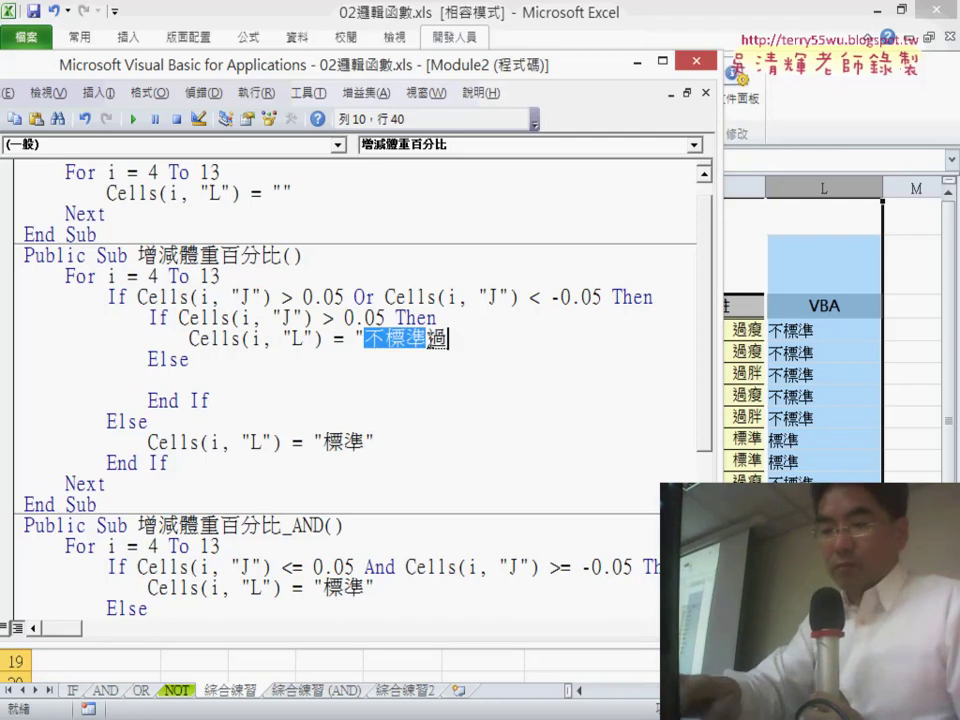
pyautogui.write('g.4')
pyautogui.press('Return')
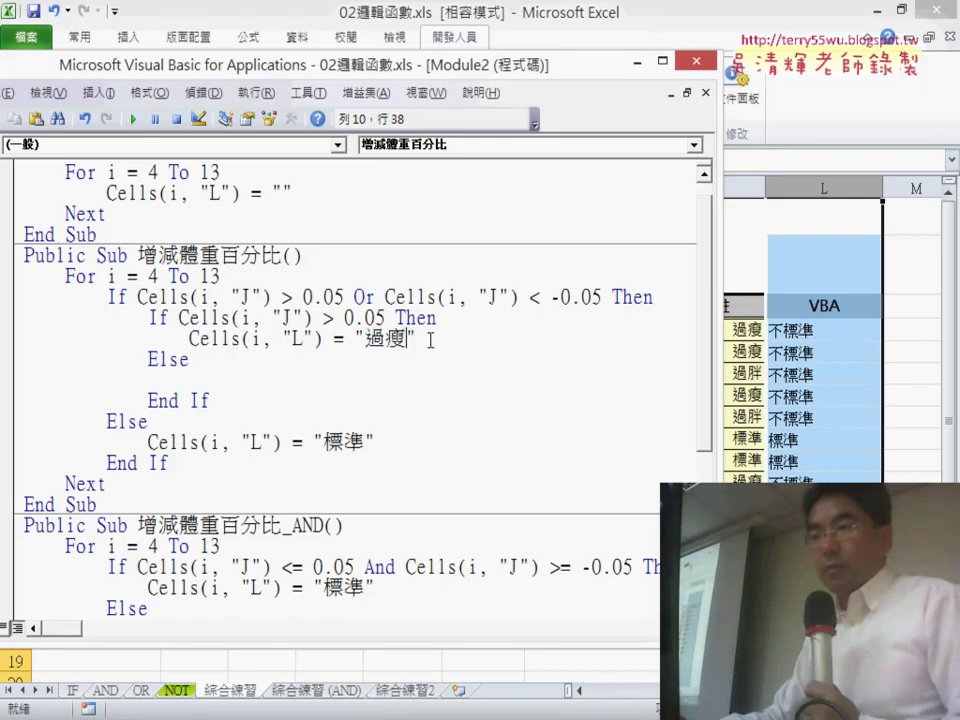
pyautogui.moveTo(423, 340); pyautogui.dragTo(148, 340)
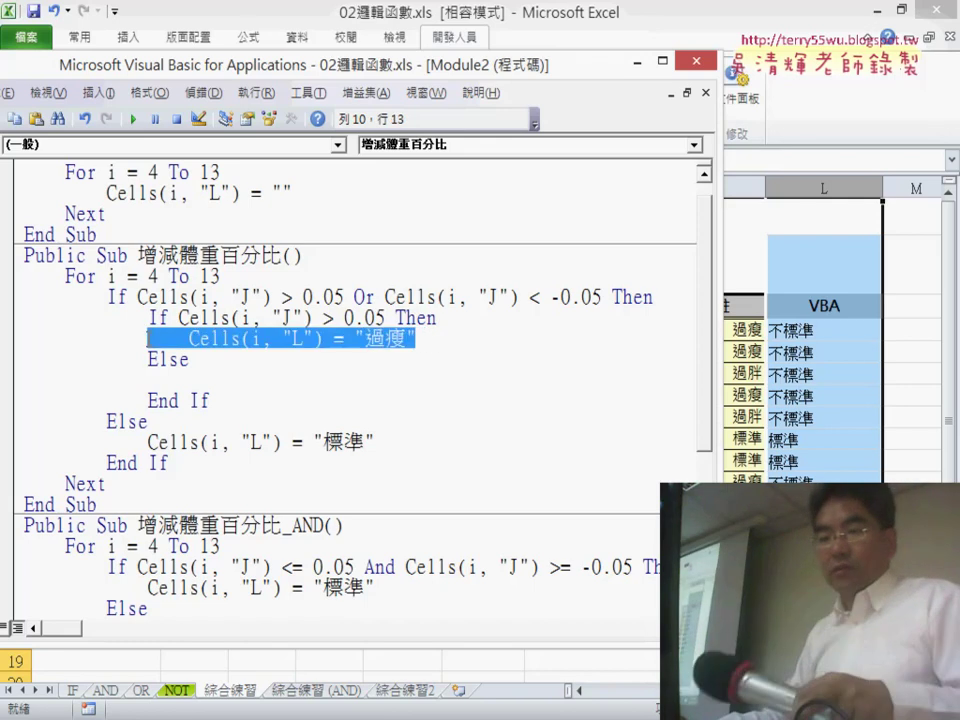
pyautogui.hotkey('ctrl', 'c')
# Step: Paste the assignment under Else and relabel it 過胖
pyautogui.click(152, 380)
pyautogui.hotkey('ctrl', 'v')
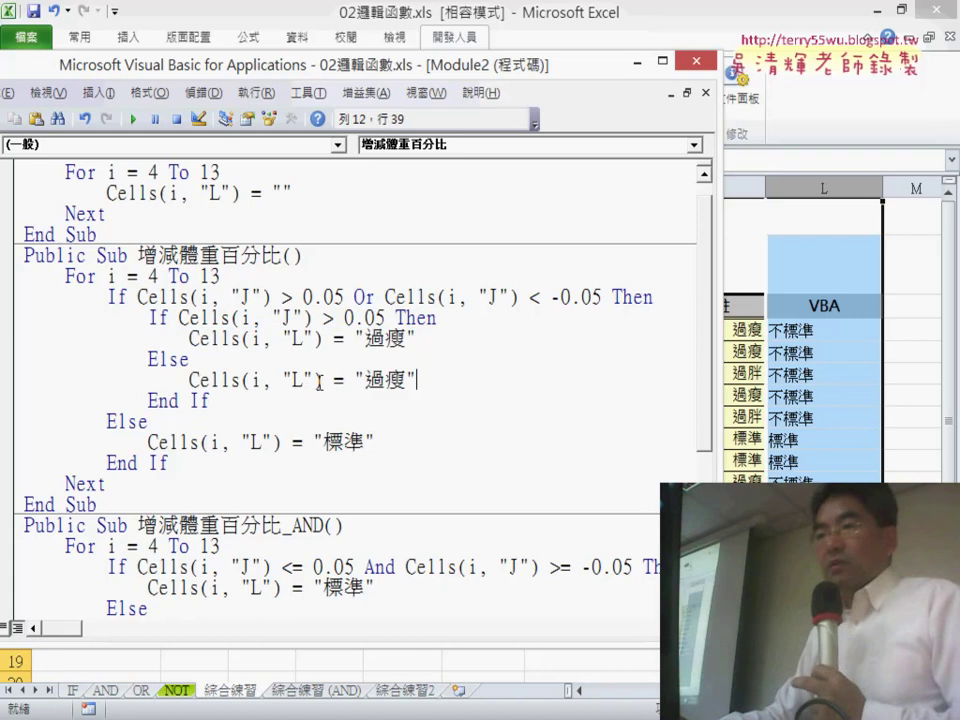
pyautogui.press('Left')
pyautogui.hotkey('shift', 'Left')
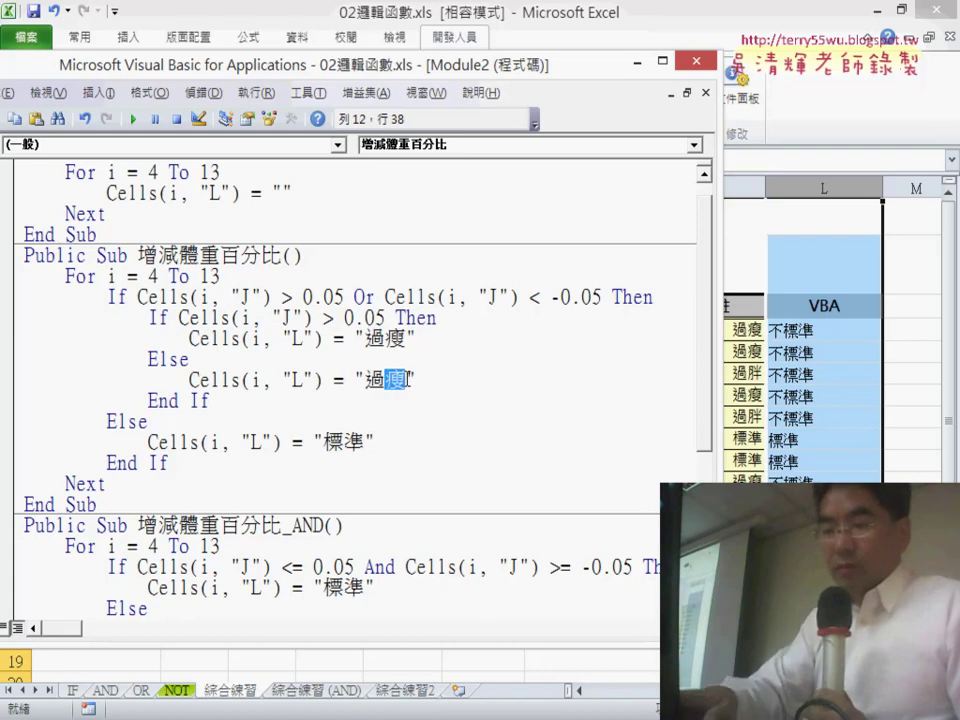
pyautogui.write('ㄍㄨㄛ')
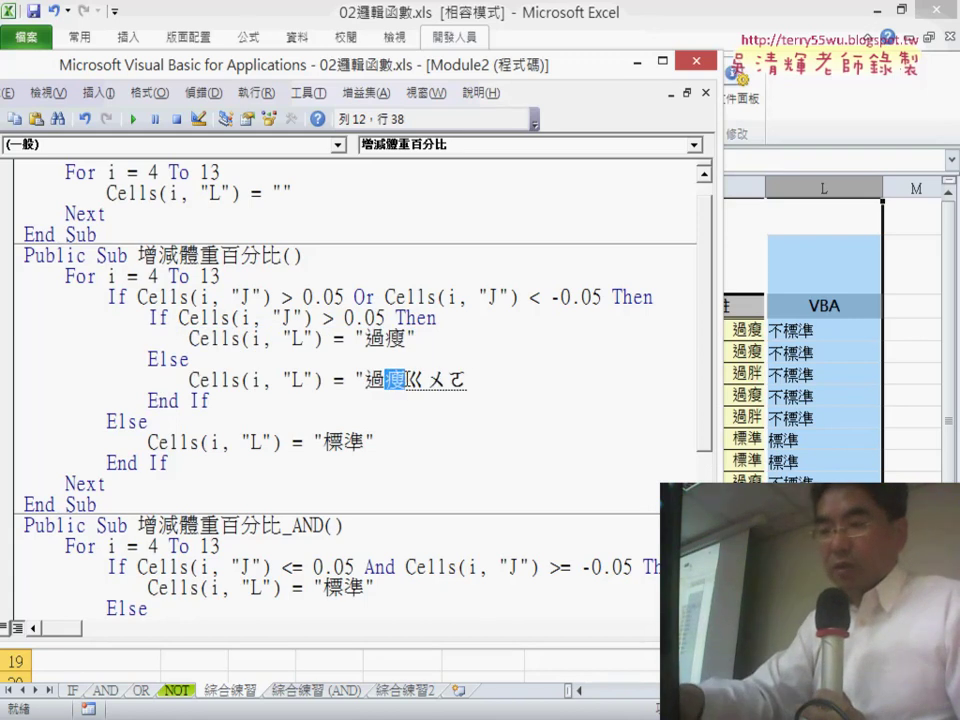
pyautogui.press('BackSpace')
pyautogui.press('BackSpace')
pyautogui.press('BackSpace')
pyautogui.write('ㄆㄤ')
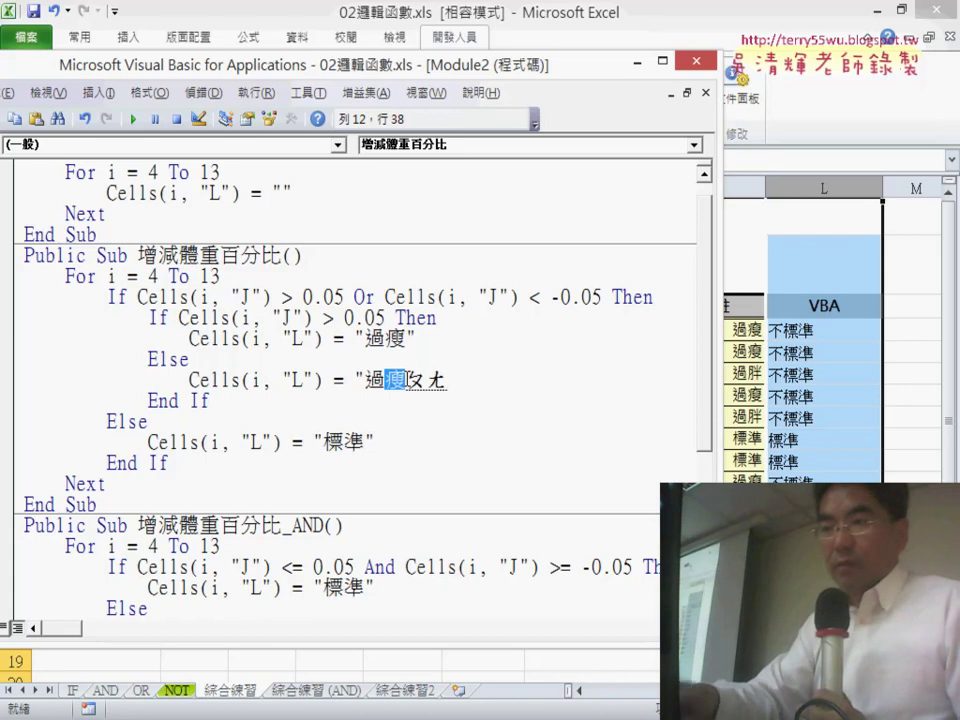
pyautogui.write('4')
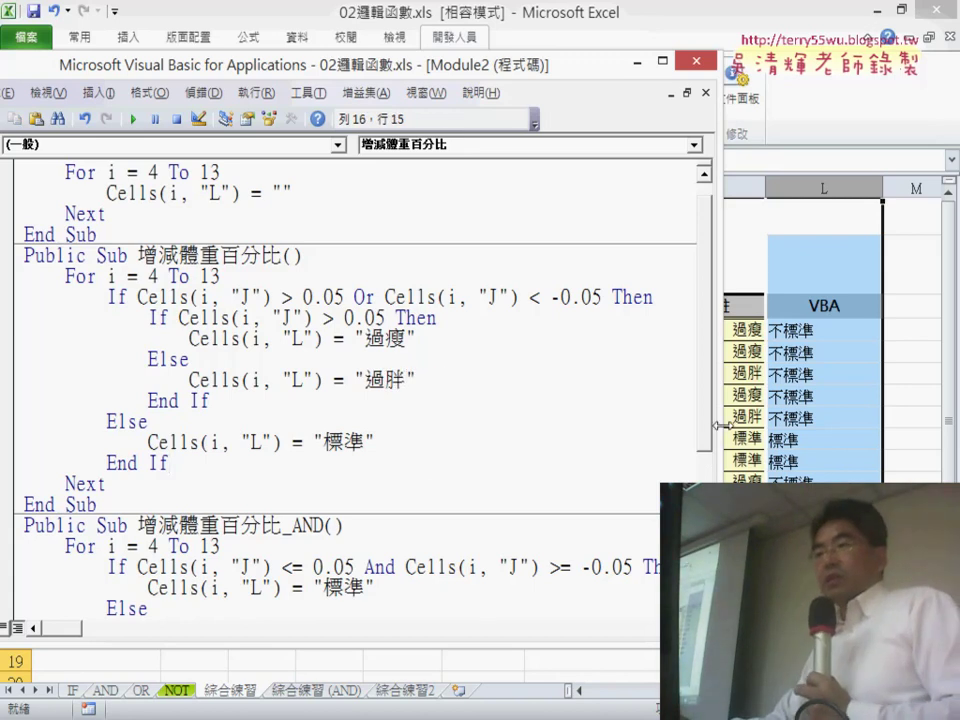
# Step: Run the nested-If macro beside columns K and L, filling column L with 過瘦, 過胖 or 標準
pyautogui.moveTo(712, 436); pyautogui.dragTo(616, 436)
pyautogui.click(437, 417)
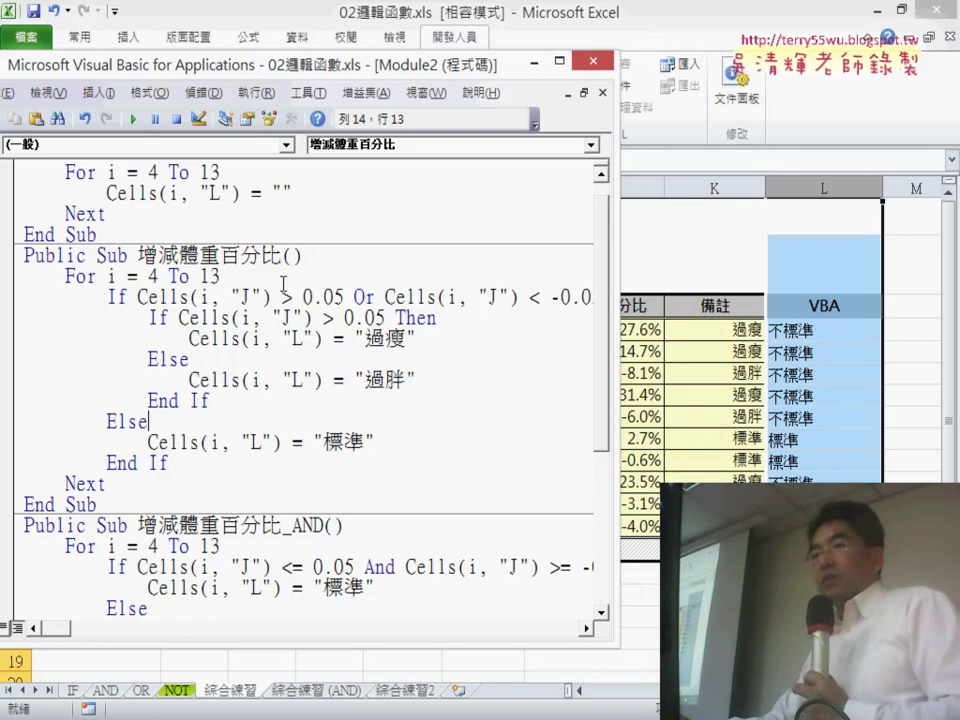
pyautogui.click(133, 120)
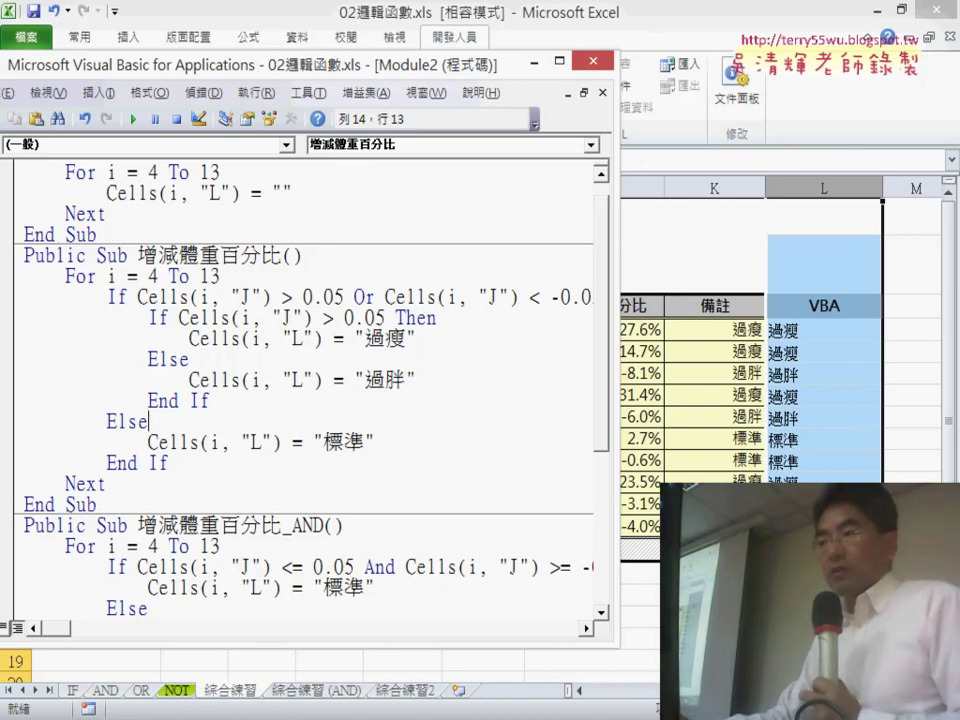
pyautogui.moveTo(775, 452)
pyautogui.mouseDown()
pyautogui.moveTo(790, 300)
pyautogui.moveTo(828, 468)
pyautogui.mouseUp()
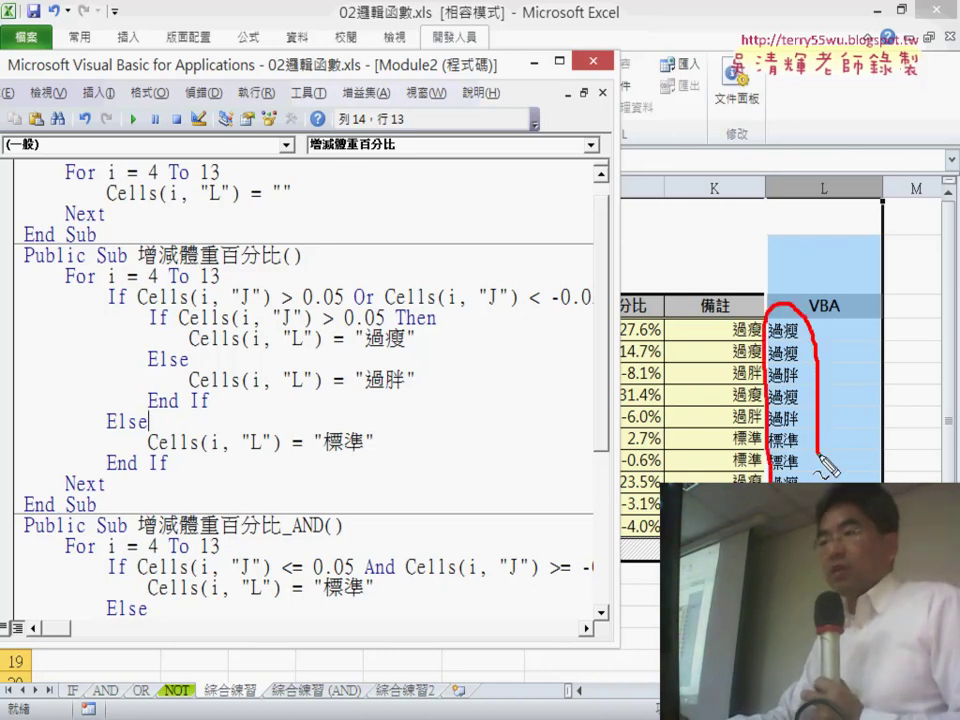
pyautogui.moveTo(710, 460); pyautogui.dragTo(765, 478)
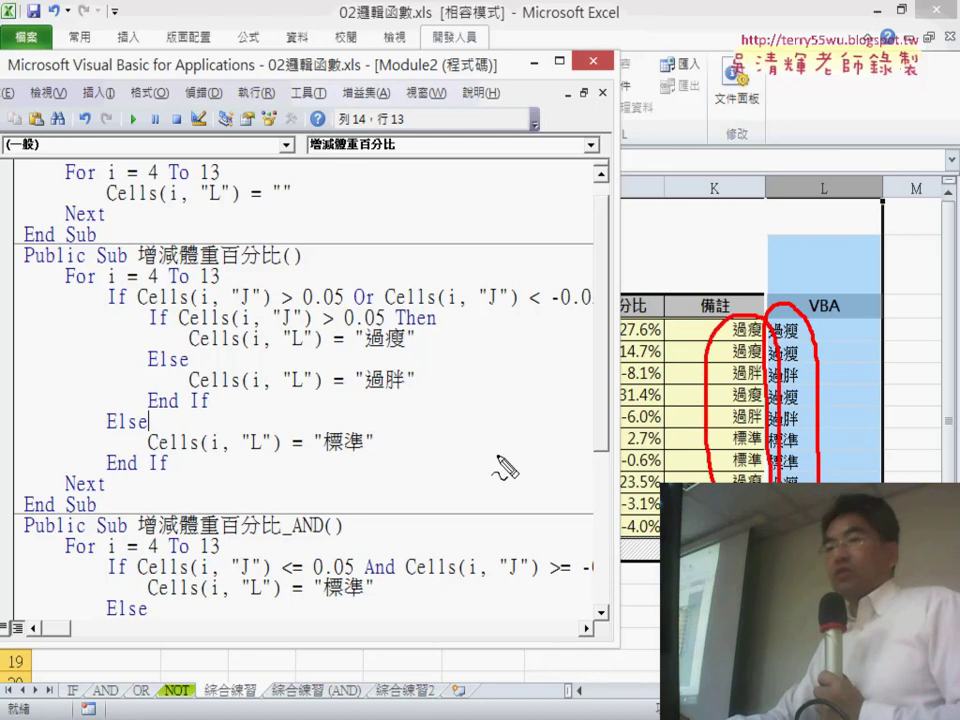
pyautogui.moveTo(198, 421)
pyautogui.mouseDown()
pyautogui.moveTo(139, 401)
pyautogui.moveTo(135, 312)
pyautogui.moveTo(452, 314)
pyautogui.moveTo(455, 405)
pyautogui.moveTo(215, 410)
pyautogui.mouseUp()
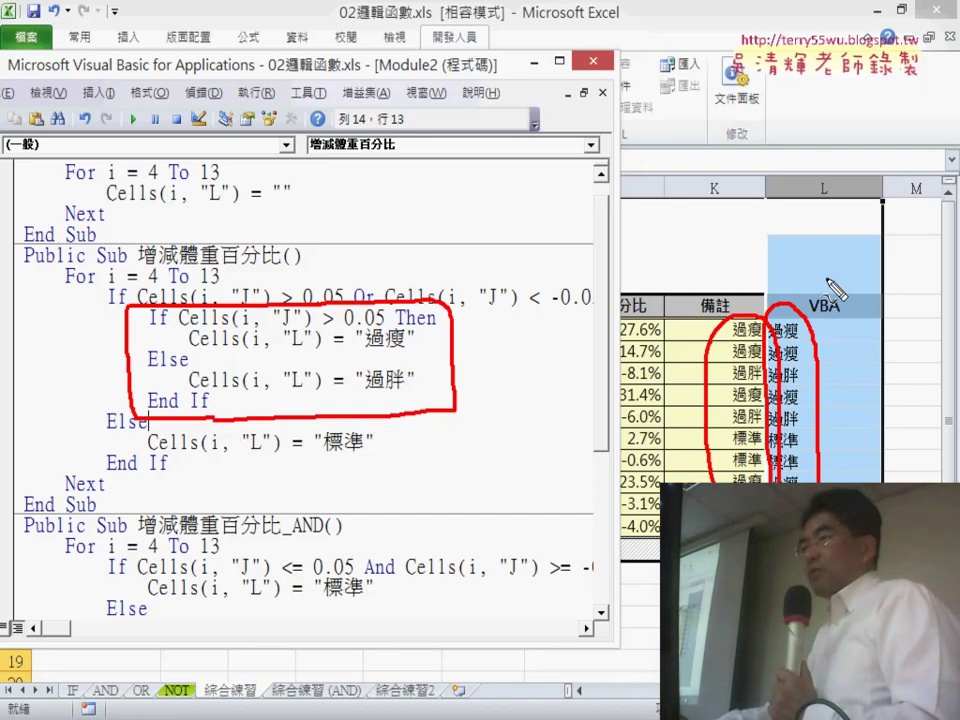
pyautogui.moveTo(873, 342)
pyautogui.mouseDown()
pyautogui.moveTo(887, 350)
pyautogui.moveTo(875, 370)
pyautogui.mouseUp()
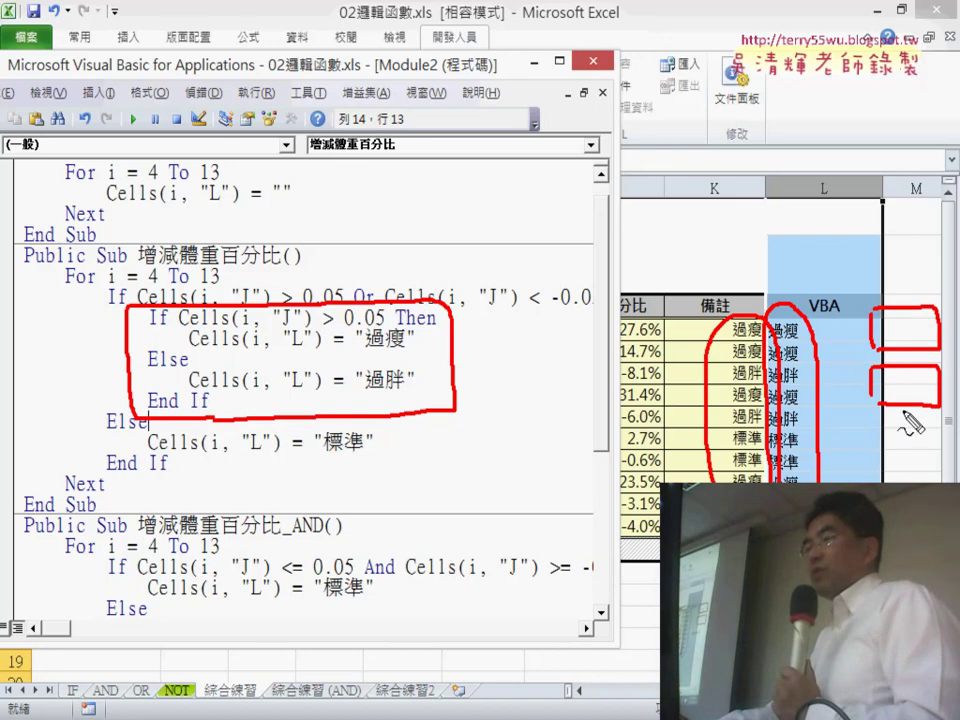
pyautogui.moveTo(904, 430); pyautogui.dragTo(862, 441)
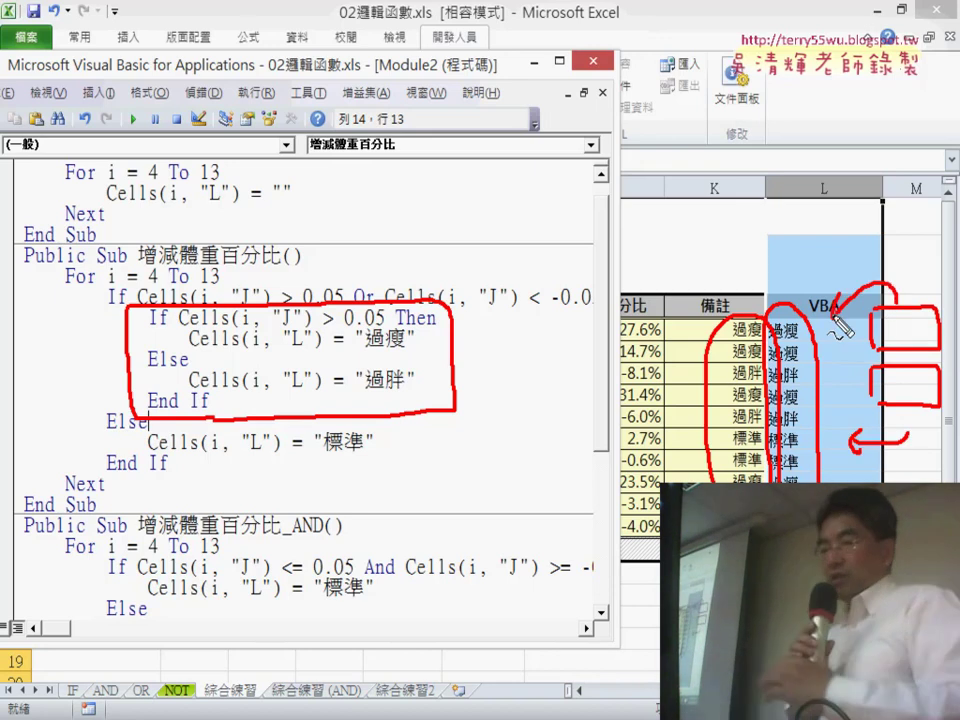